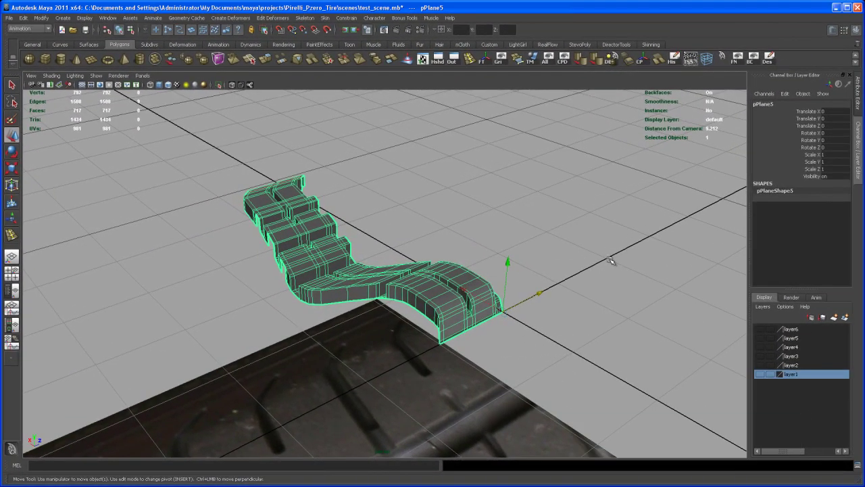
Assign the top-view tire reference image to a new display layer and hide that layer.
middle_click_drag(631, 358, 642, 280, "alt")
right_click_drag(642, 280, 338, 304, "alt")
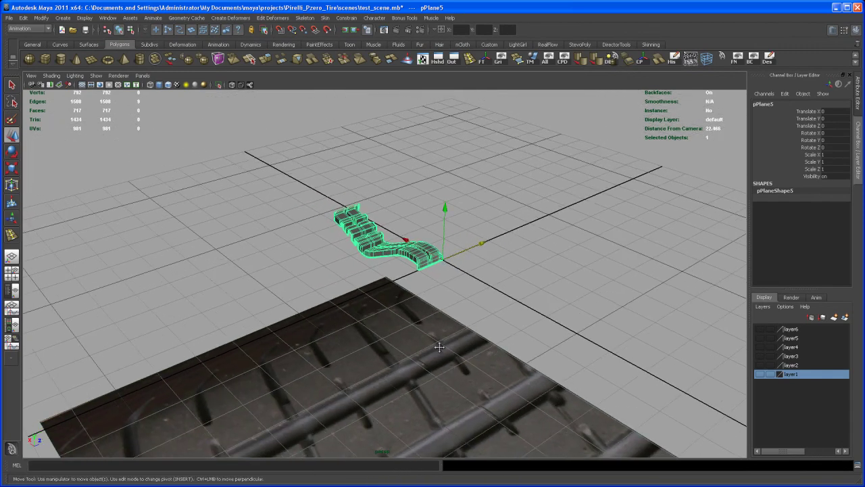
middle_click_drag(438, 348, 430, 322, "alt")
right_click_drag(430, 322, 414, 281, "alt")
left_click_drag(412, 280, 449, 323, "alt")
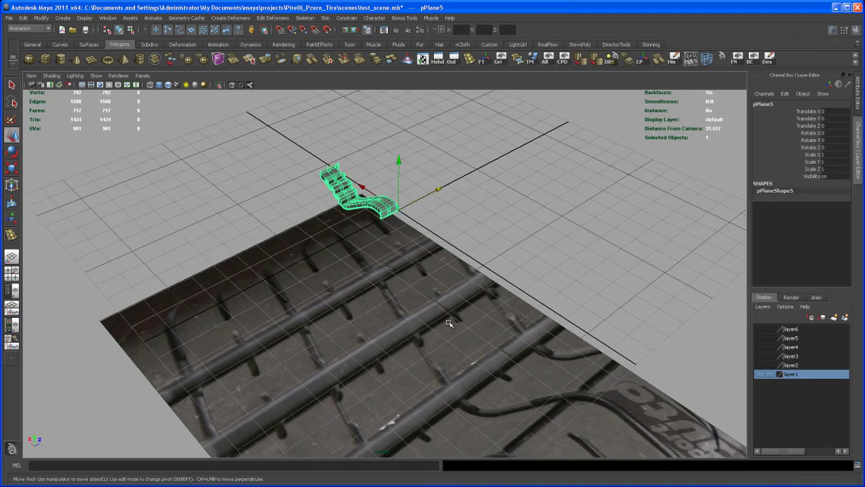
left_click(474, 338)
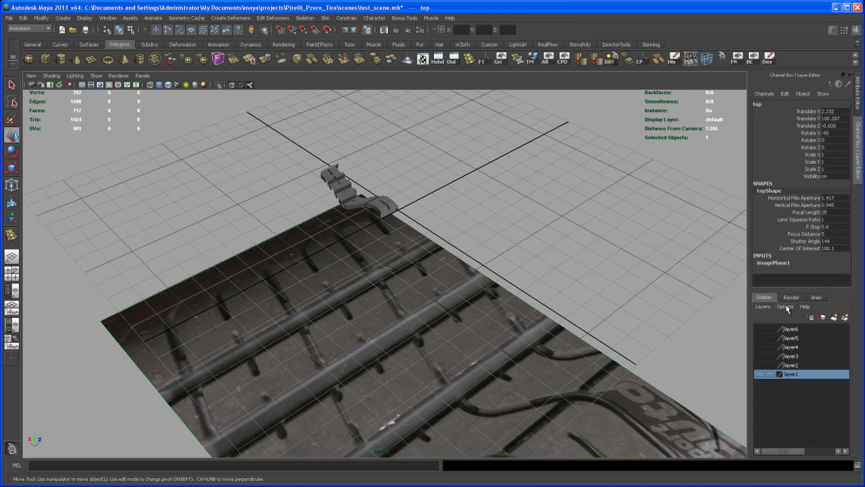
left_click(827, 319)
left_click(761, 329)
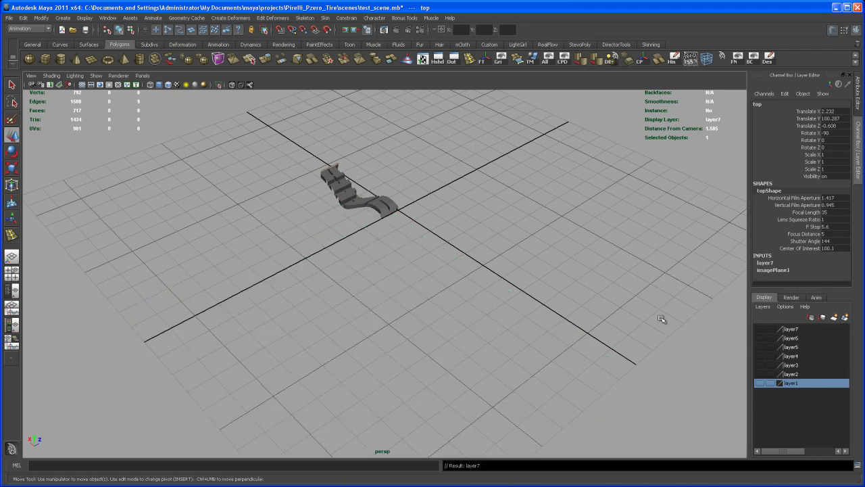
Select the tread segment and reset the Duplicate Special options to their defaults.
right_click_drag(427, 275, 591, 450, "alt")
left_click(438, 272)
left_click_drag(446, 309, 433, 278, "alt")
right_click_drag(433, 283, 463, 378, "alt")
middle_click_drag(463, 378, 434, 346, "alt")
right_click_drag(434, 347, 443, 375, "alt")
left_click_drag(442, 375, 433, 358, "alt")
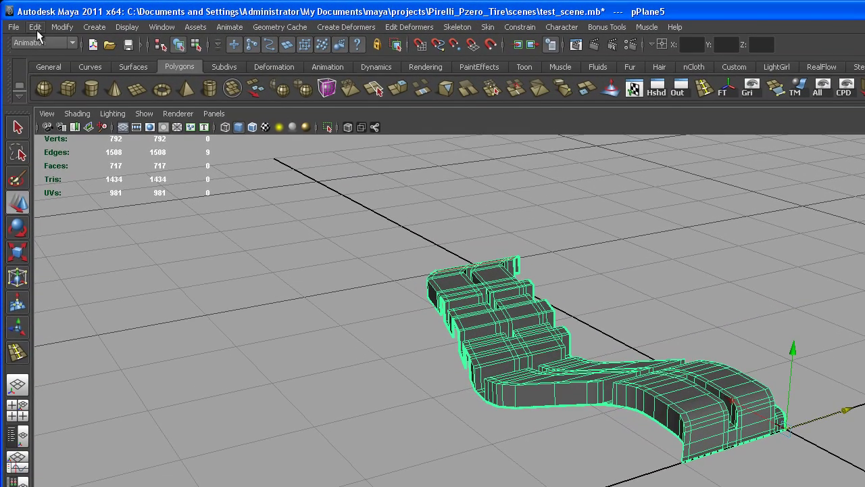
left_click(37, 28)
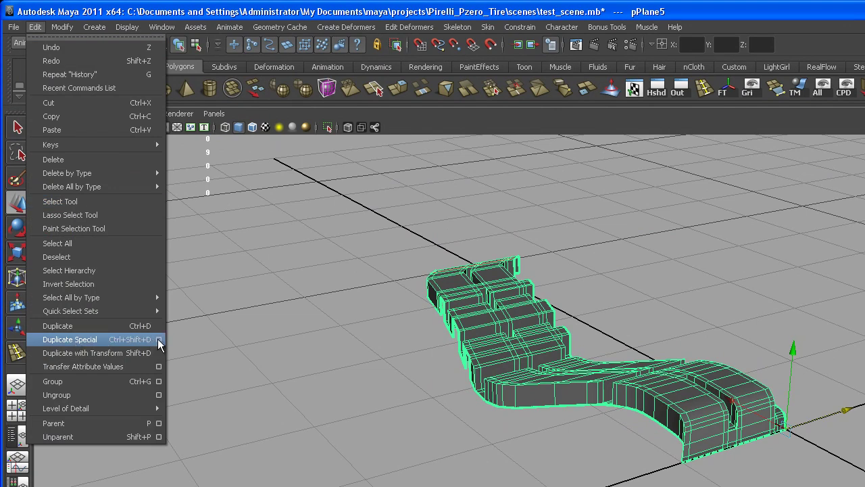
left_click(160, 339)
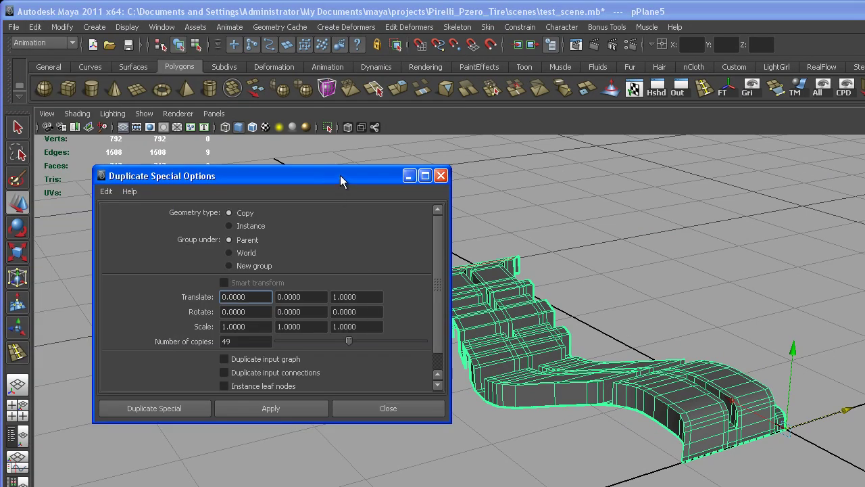
left_click_drag(340, 175, 446, 222)
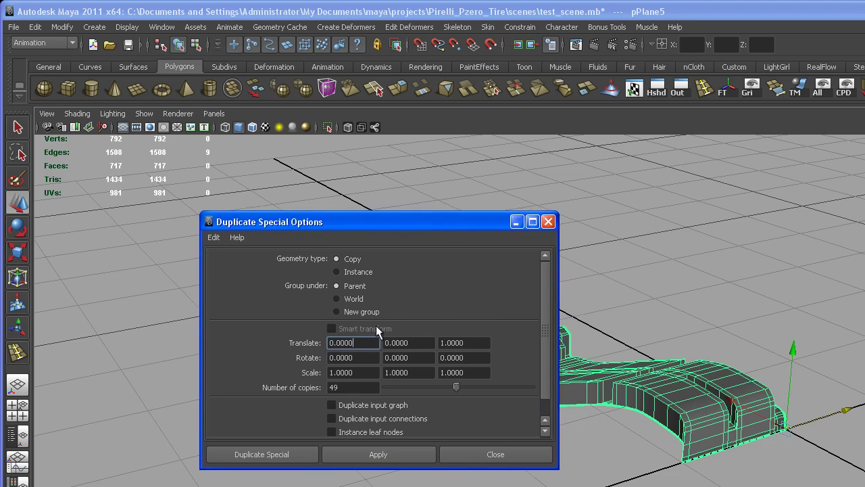
left_click(213, 238)
left_click(238, 265)
left_click_drag(416, 229, 333, 224)
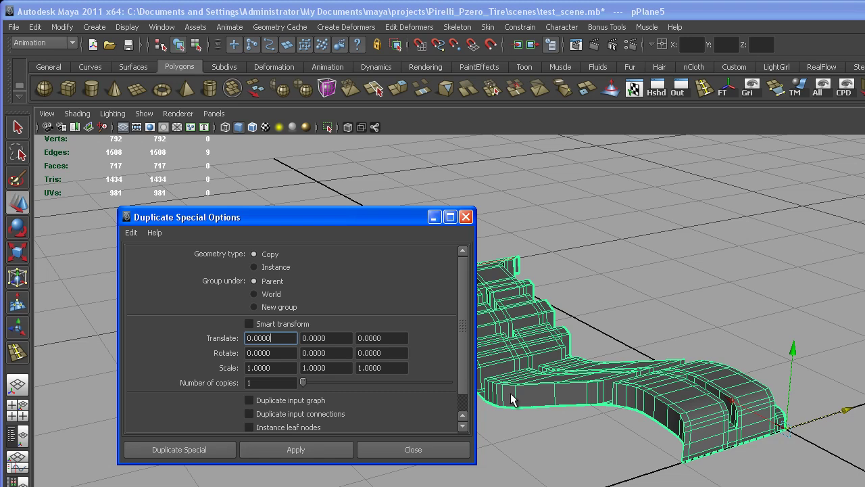
Duplicate the tread segment with a Z translation of 1 and 49 copies, and close the options.
left_click(387, 338)
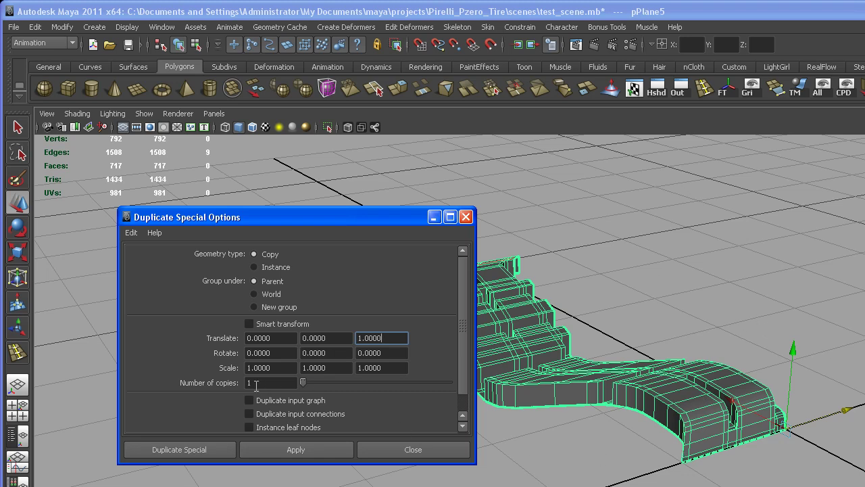
left_click(256, 384)
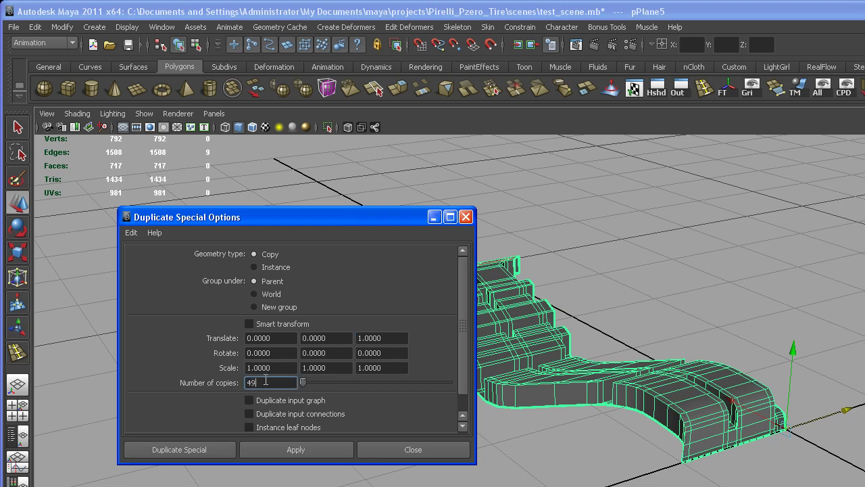
left_click(297, 449)
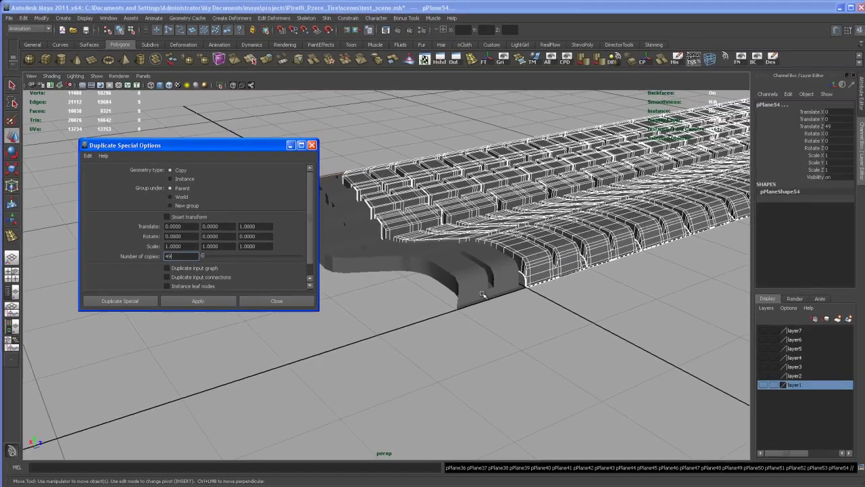
left_click(311, 145)
Select the original tread segment together with all its copies and combine them into a single mesh.
scroll(323, 318, "up", 5)
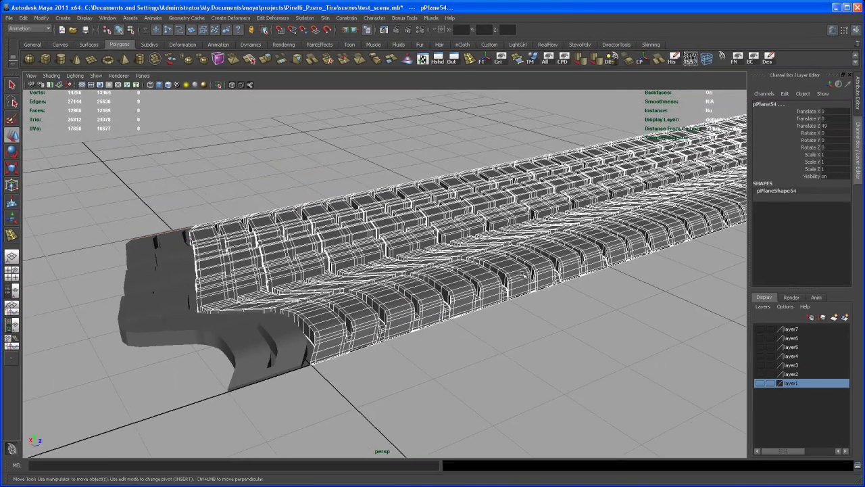
right_click_drag(525, 276, 297, 222, "alt")
left_click_drag(298, 223, 392, 290, "alt")
right_click_drag(384, 280, 413, 267)
left_click_drag(419, 270, 453, 264, "alt")
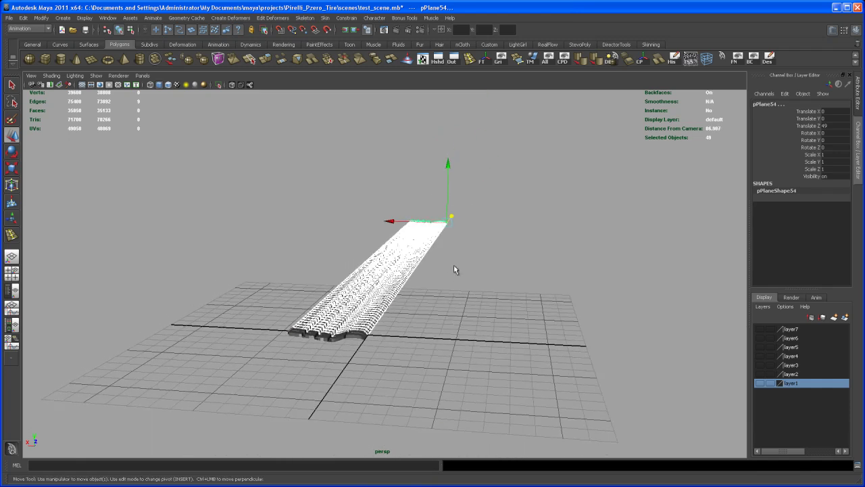
key("q")
left_click_drag(456, 365, 407, 368, "alt")
left_click_drag(383, 280, 414, 254, "alt")
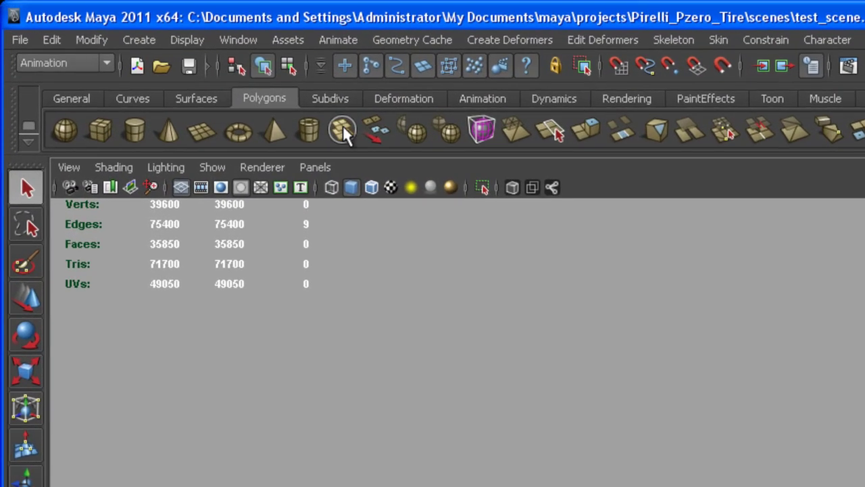
left_click(343, 127)
Select every vertex of the combined tread strip, merge them, and return the mesh to object selection.
right_click(359, 271)
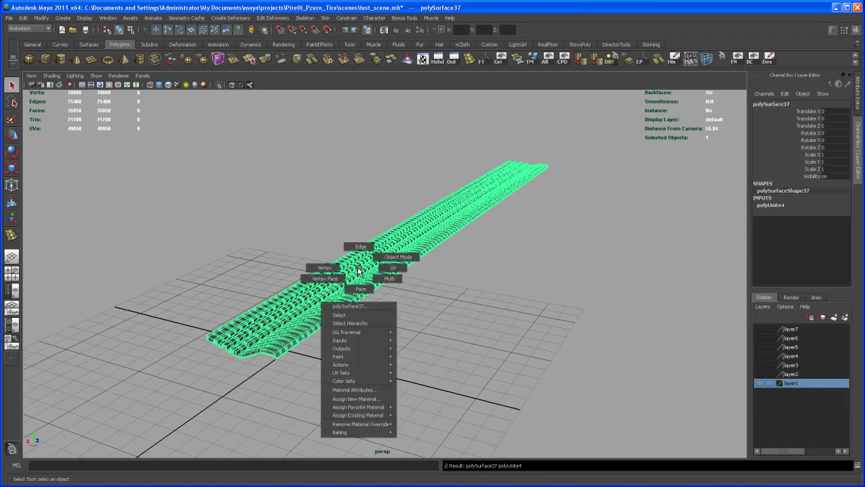
right_click_drag(349, 268, 337, 269)
left_click(336, 277)
left_click_drag(342, 279, 407, 277, "alt")
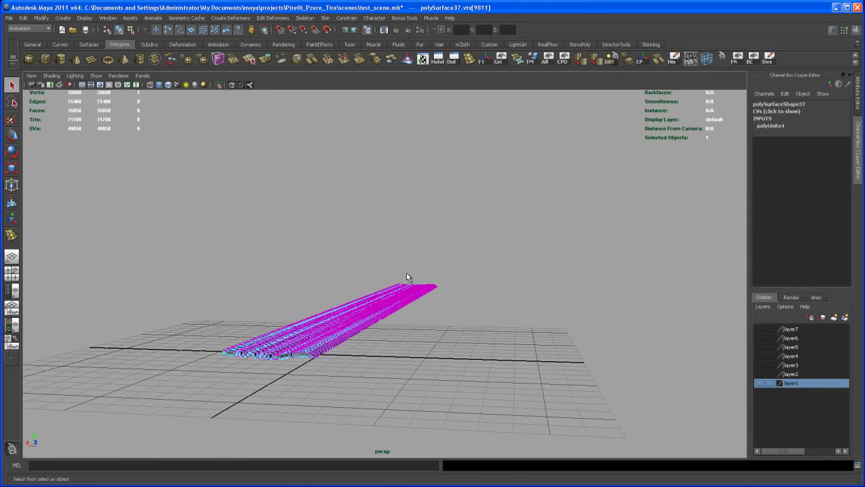
left_click_drag(491, 419, 491, 419)
left_click_drag(511, 326, 380, 270, "alt")
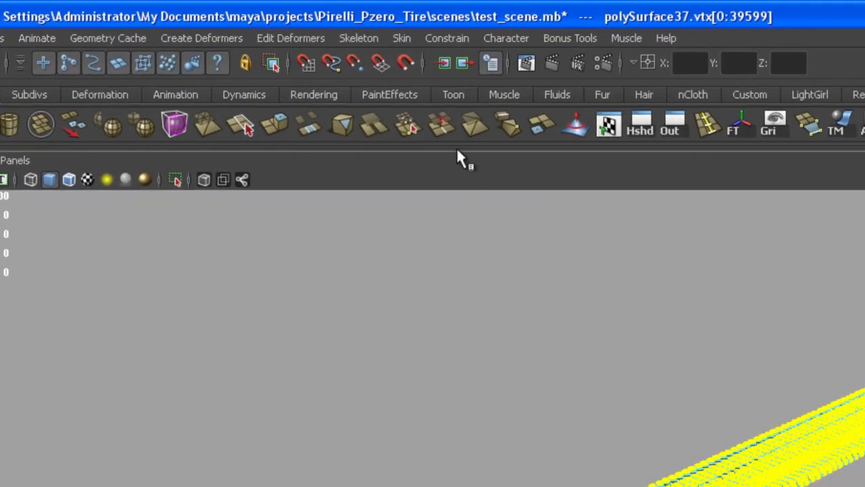
left_click(408, 122)
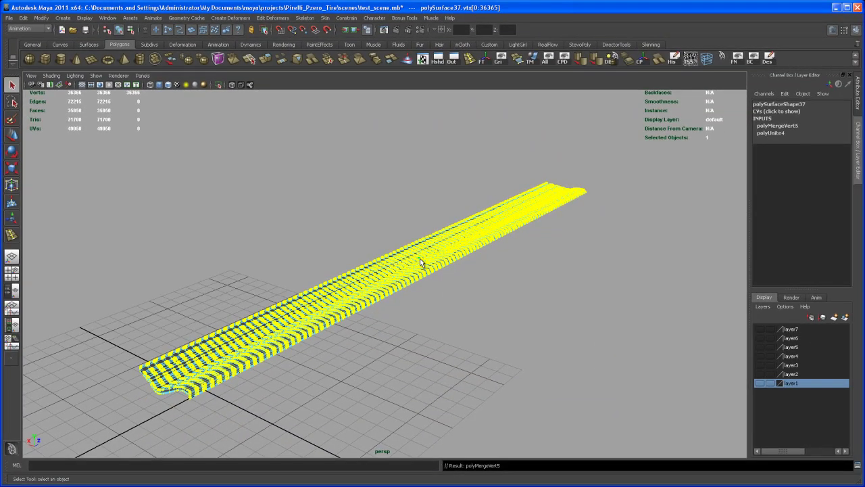
right_click_drag(420, 259, 446, 248)
left_click(429, 257)
Add a nonlinear Bend deformer to the merged tread strip.
middle_click_drag(428, 257, 486, 221, "alt")
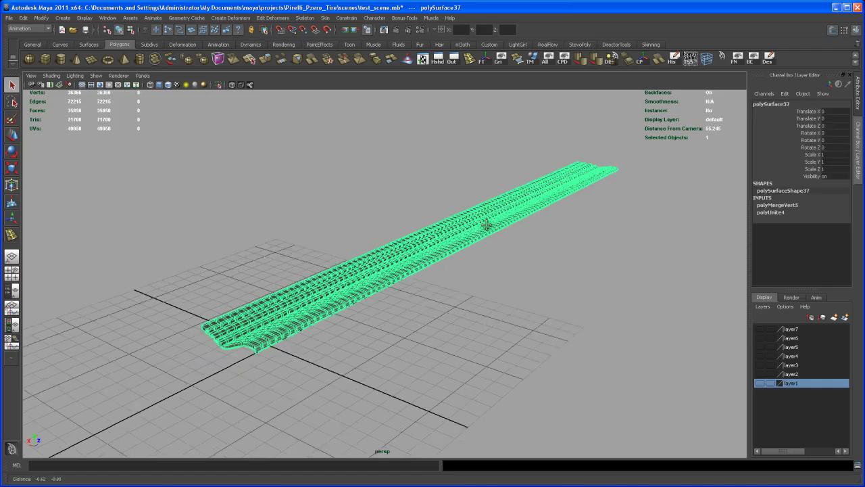
right_click_drag(486, 222, 426, 315, "alt")
left_click_drag(426, 315, 334, 255, "alt")
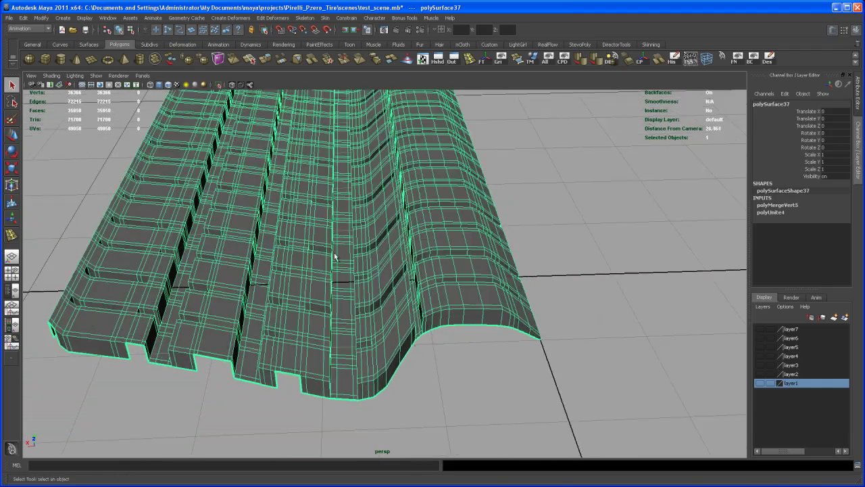
left_click_drag(389, 323, 367, 216, "alt")
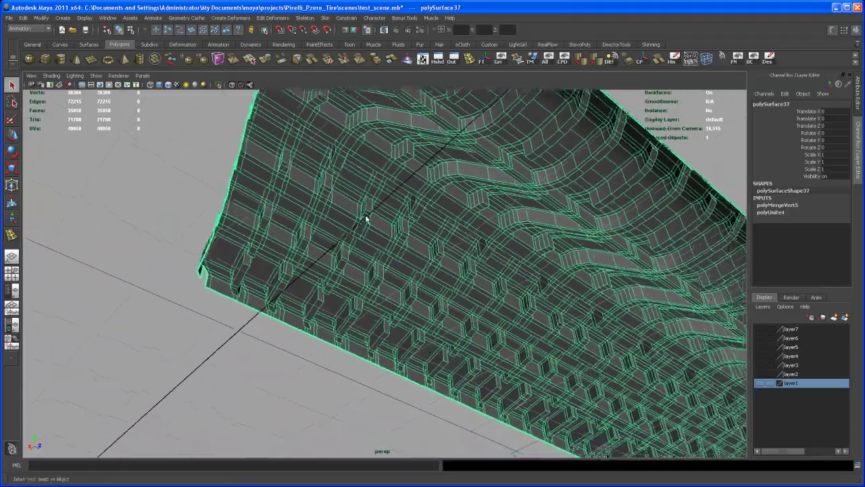
left_click_drag(430, 211, 397, 307, "alt")
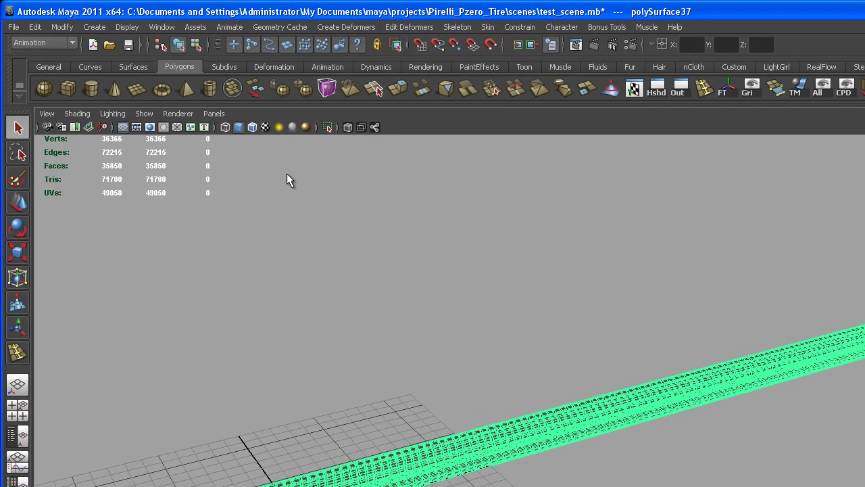
left_click(49, 42)
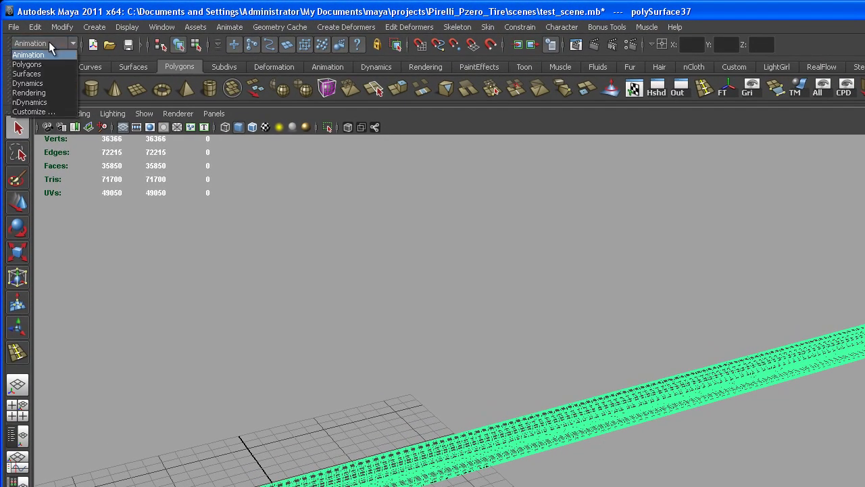
left_click(44, 54)
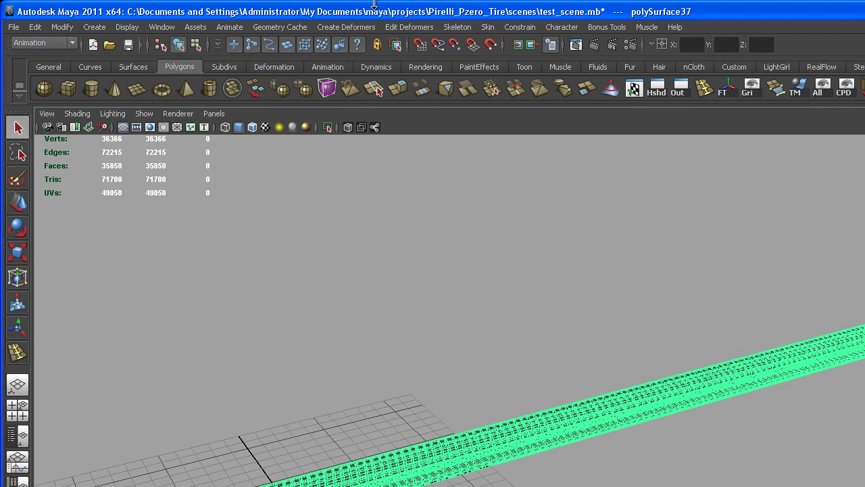
left_click(346, 27)
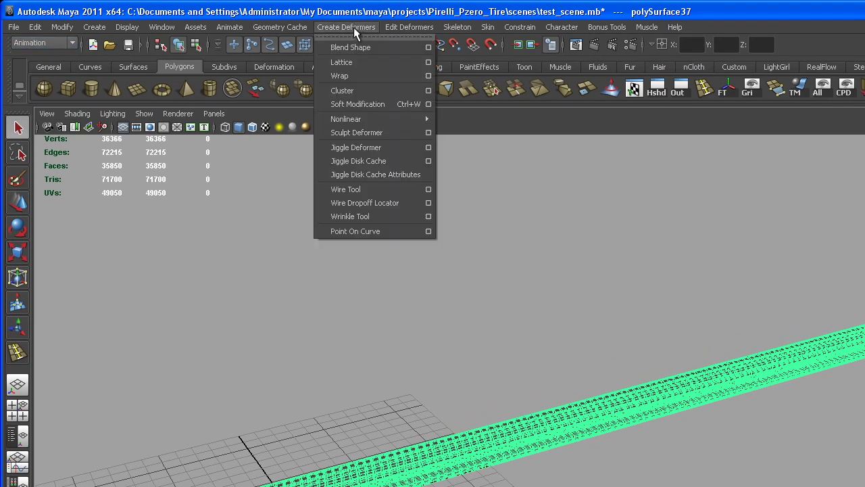
mouse_move(389, 127)
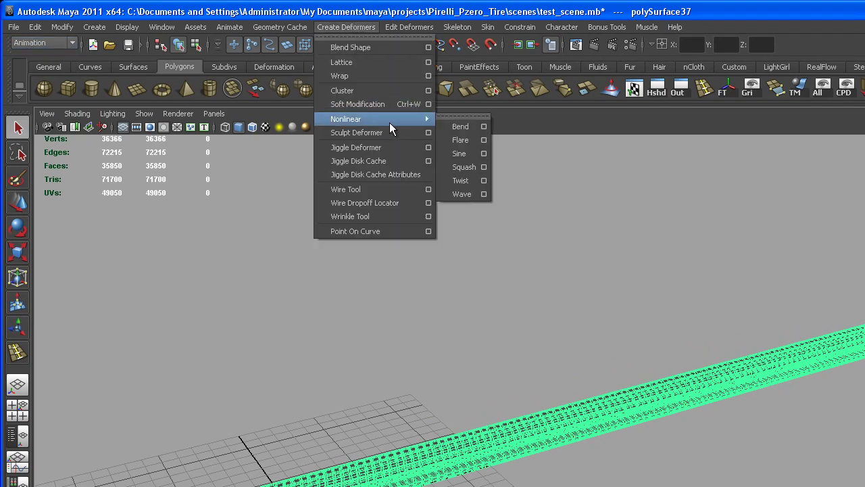
left_click(462, 127)
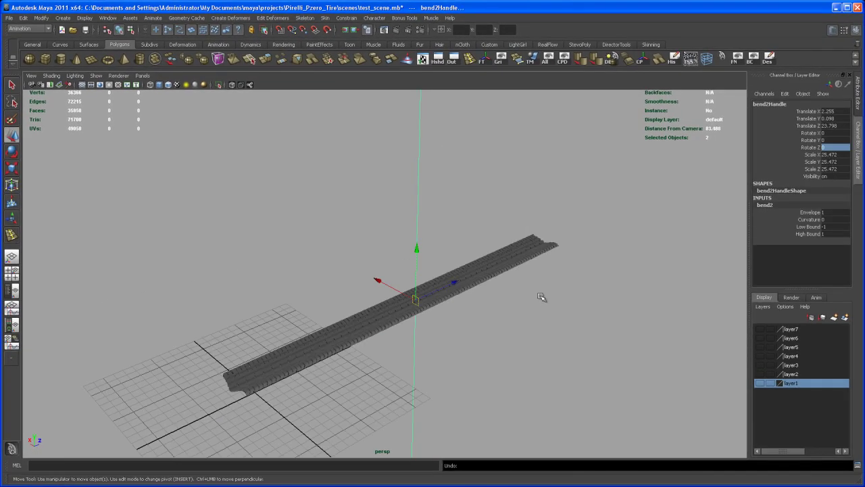
Set the Bend deformer's Curvature to 0.8.
left_click_drag(581, 291, 577, 283, "alt")
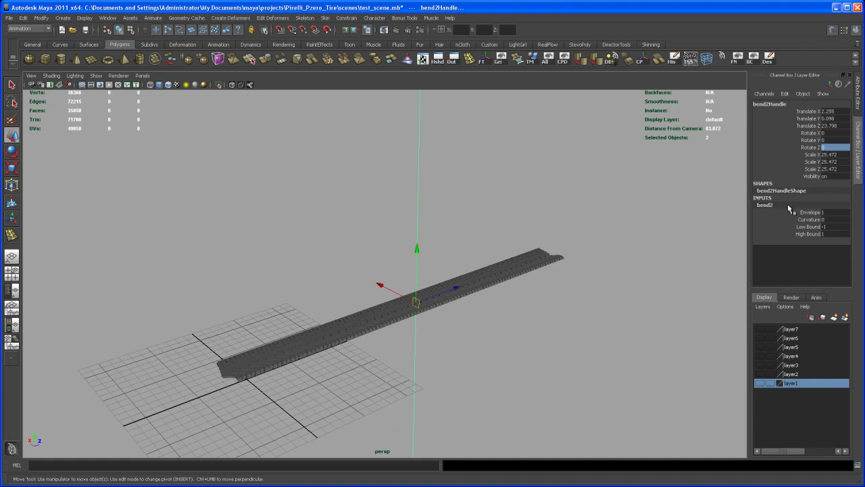
left_click(807, 219)
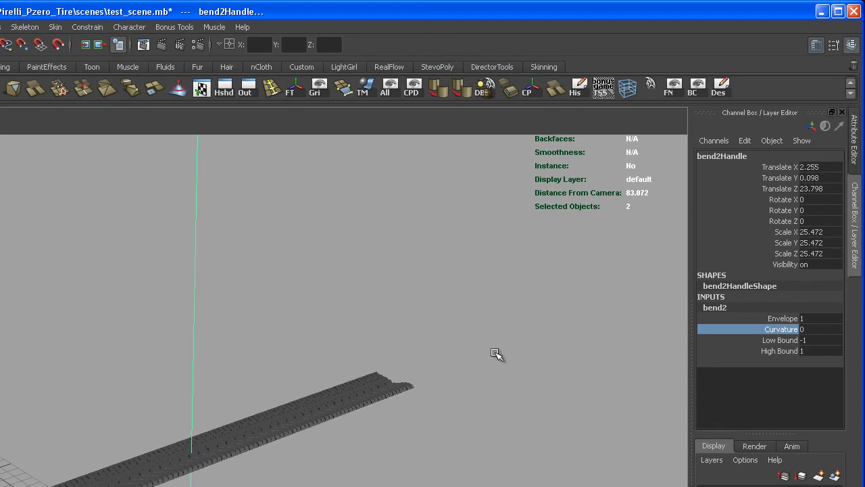
middle_click_drag(496, 355, 497, 372)
Rotate the bend handle to -90 in X and -90 in Z so the tread strip arches along its length.
left_click(805, 199)
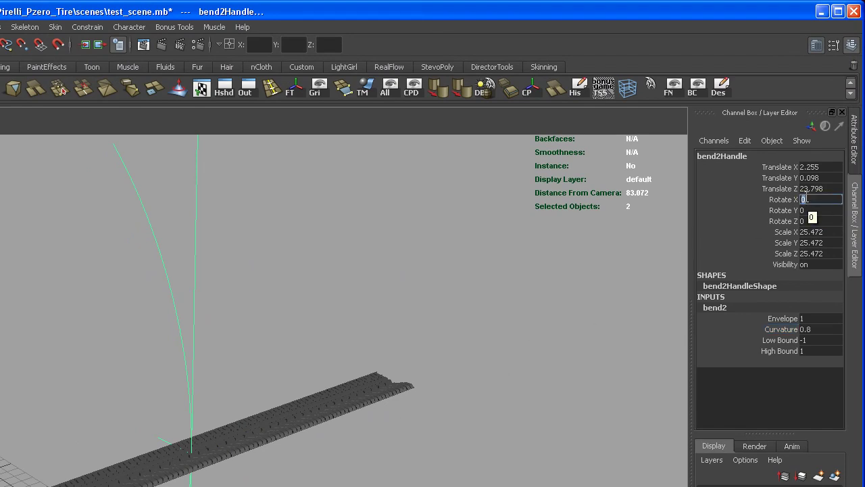
type("-90")
key("Return")
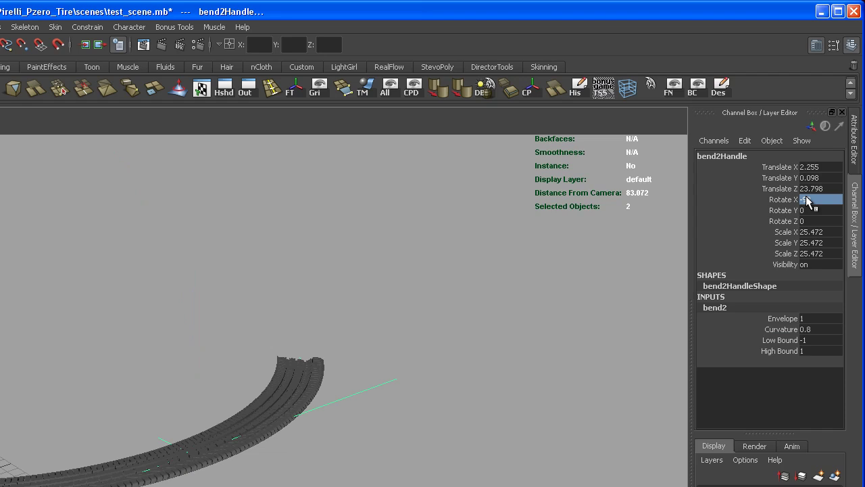
left_click(814, 221)
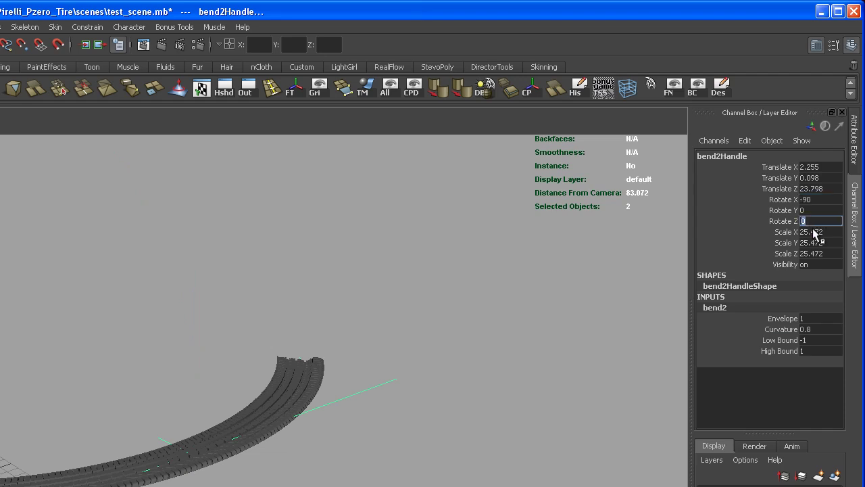
type("-90")
key("Return")
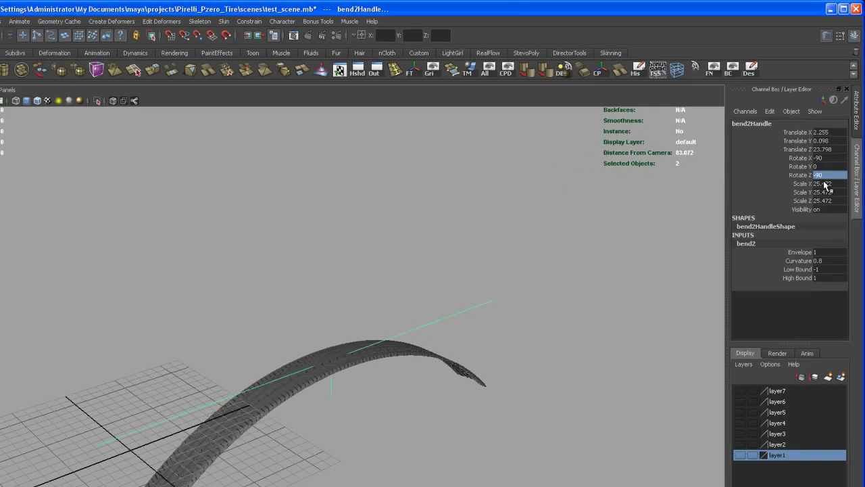
left_click_drag(491, 294, 670, 263, "alt")
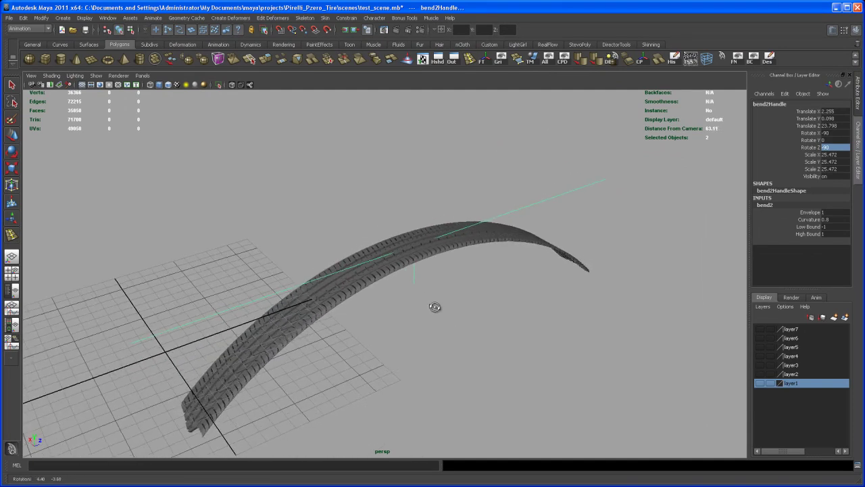
Raise the Bend deformer's Curvature to 3.18 so the tread strip curls into a nearly closed ring.
left_click(809, 220)
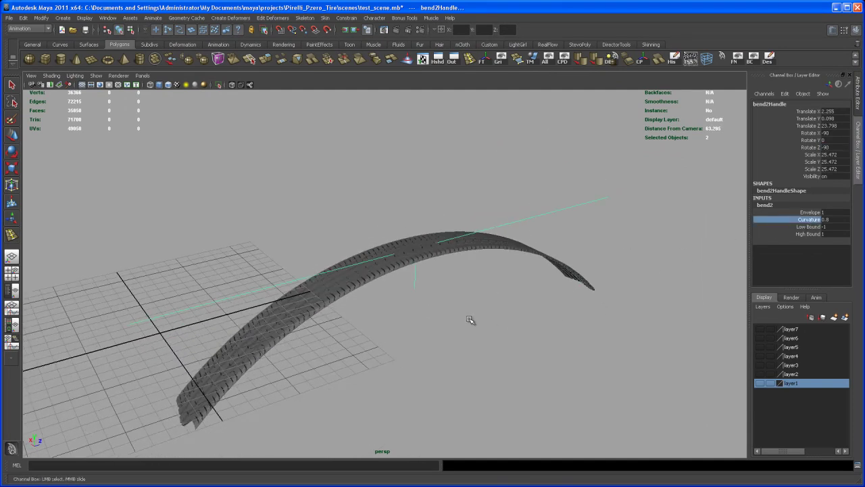
middle_click_drag(470, 320, 476, 328)
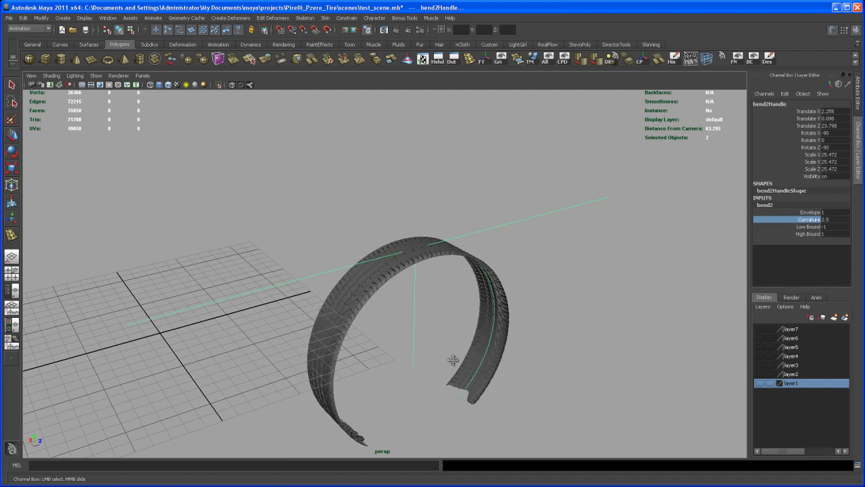
left_click_drag(452, 359, 438, 313, "alt")
middle_click_drag(441, 318, 446, 325)
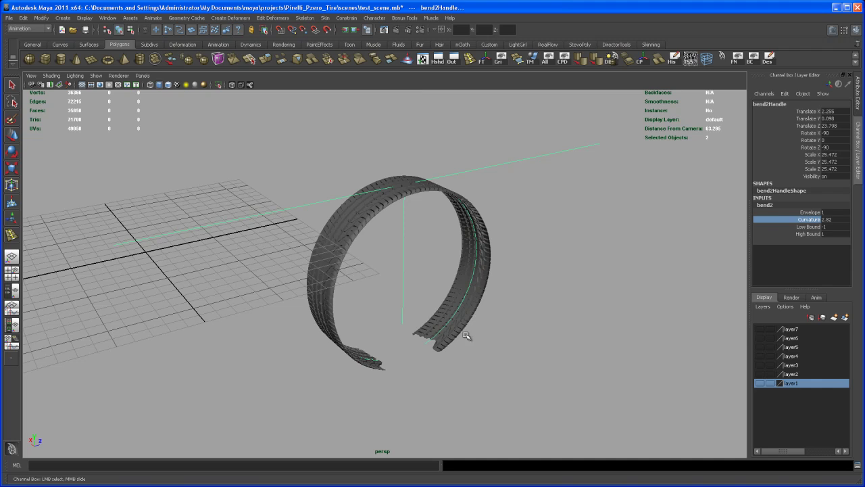
middle_click_drag(452, 338, 470, 340)
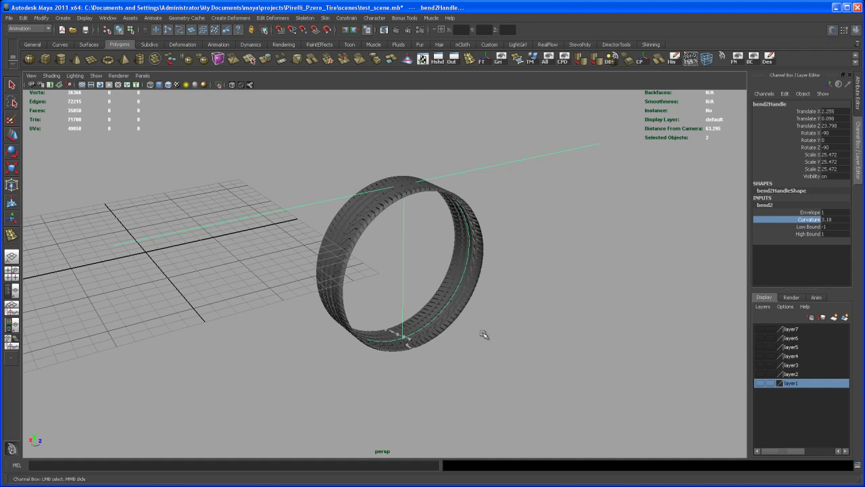
Show the wireframe over the shaded tread and raise the Bend deformer's Curvature to 3.2 to narrow the gap.
scroll(483, 334, "up", 10)
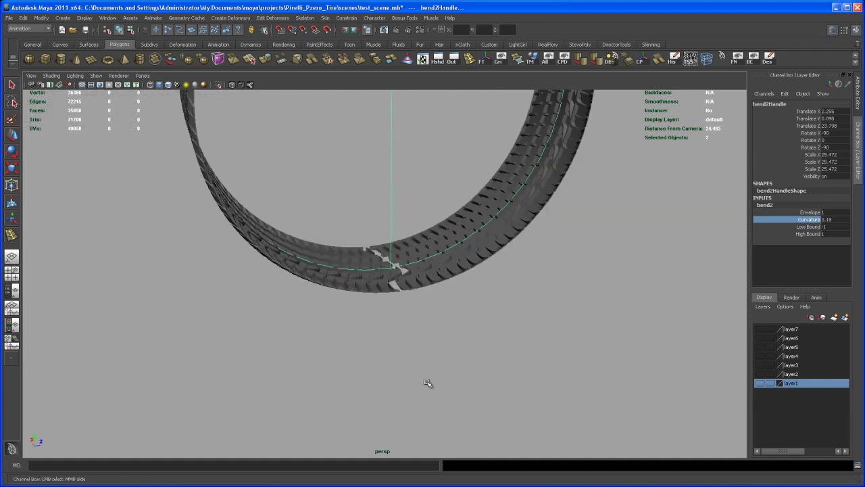
right_click_drag(427, 383, 618, 478, "alt")
right_click_drag(405, 304, 527, 399, "alt")
right_click_drag(438, 347, 527, 405, "alt")
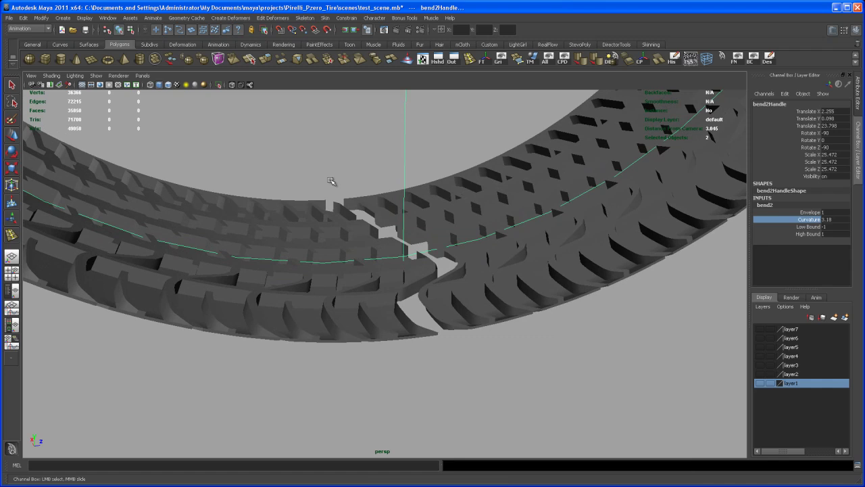
left_click(168, 84)
left_click_drag(528, 338, 537, 308, "alt")
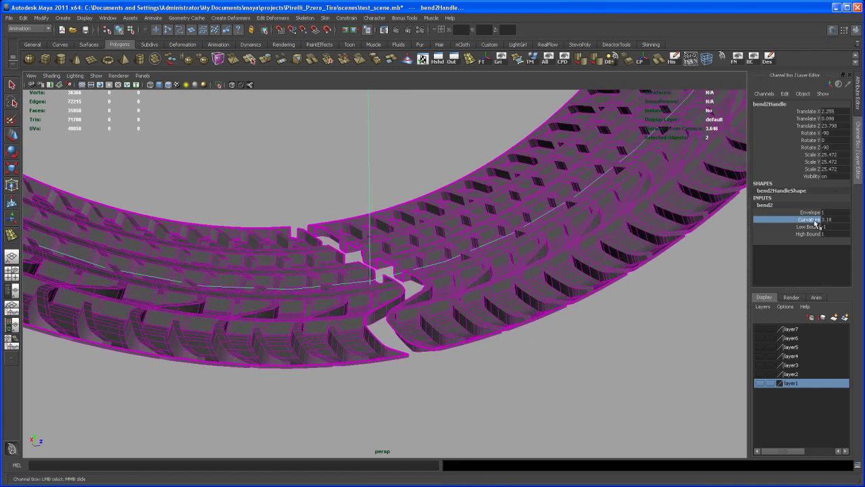
middle_click_drag(561, 319, 563, 319)
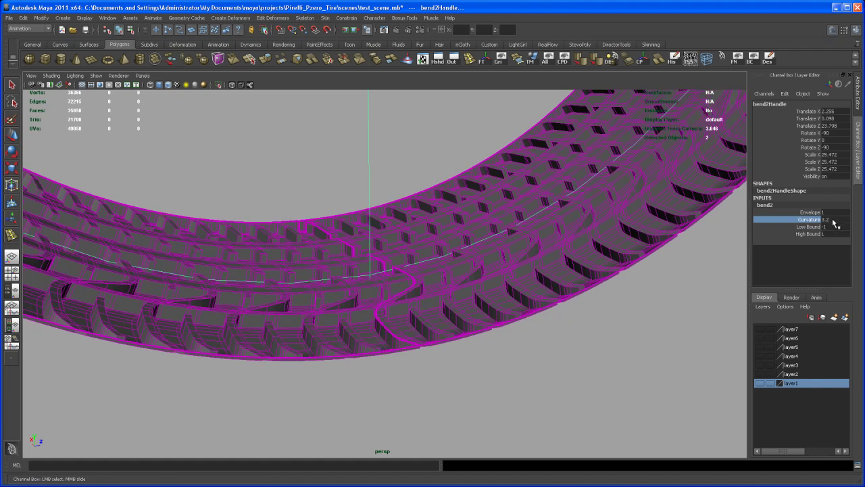
Set the Bend deformer's Curvature to 3.201 to close the remaining seam gap.
right_click_drag(527, 374, 575, 277, "alt")
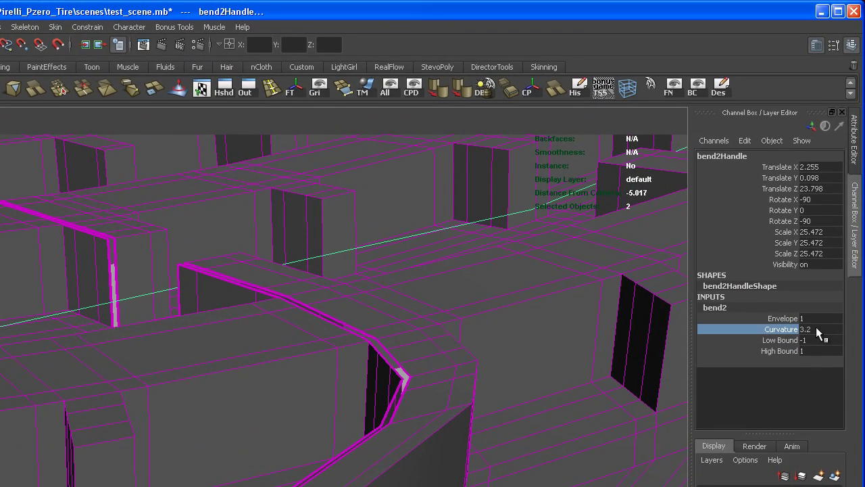
left_click(833, 218)
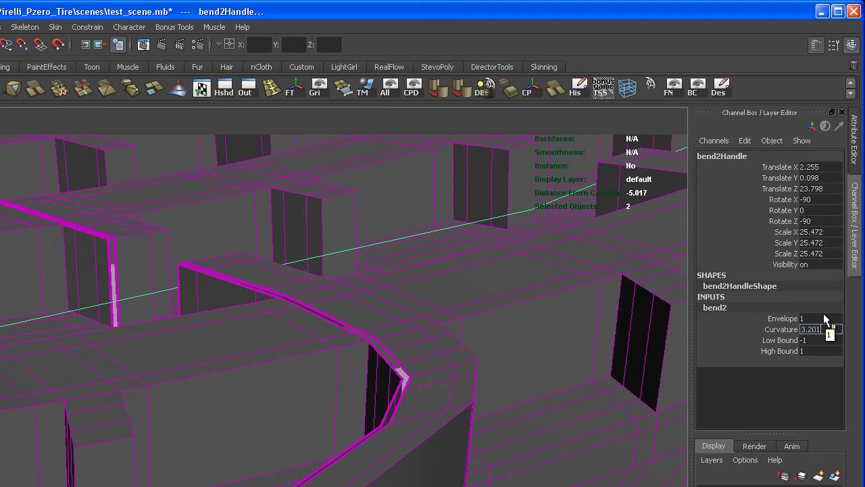
key("Return")
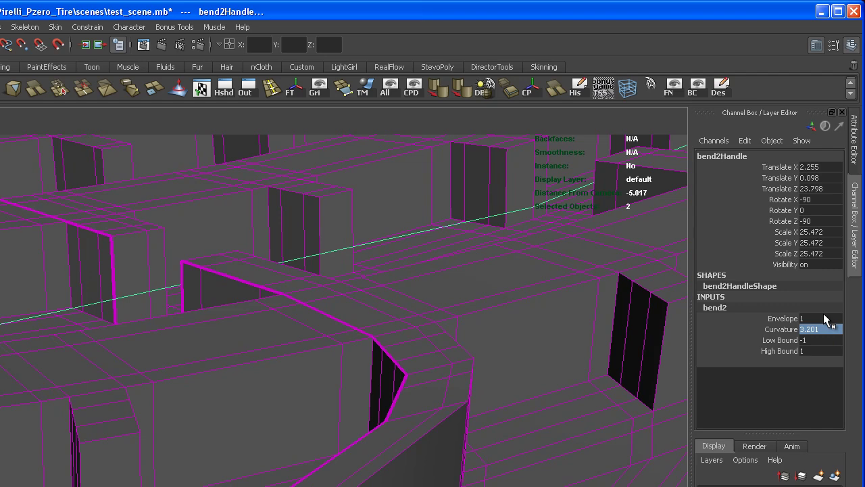
Examine the seam up close across the tread blocks, grooves and outer edge for how well the ends meet.
left_click_drag(346, 380, 329, 424, "alt")
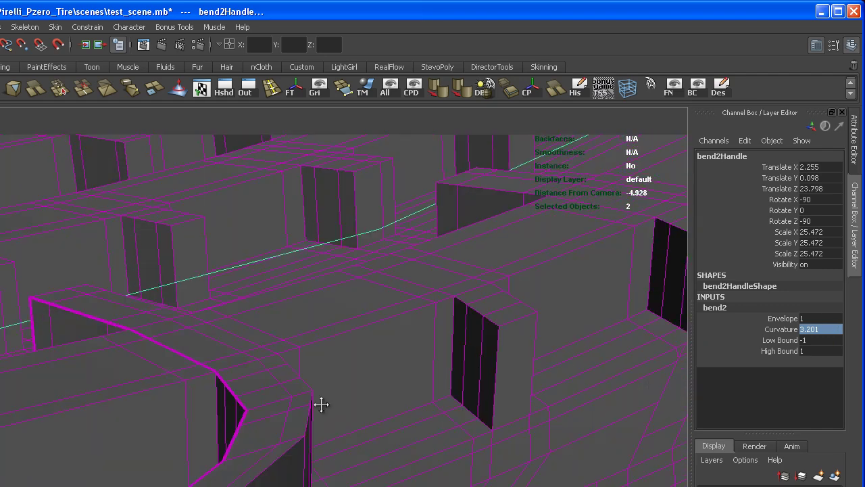
middle_click_drag(321, 404, 318, 406, "alt")
mouse_move(318, 406)
right_mouse_down("alt")
mouse_move(337, 408)
mouse_move(317, 394)
right_mouse_up("alt")
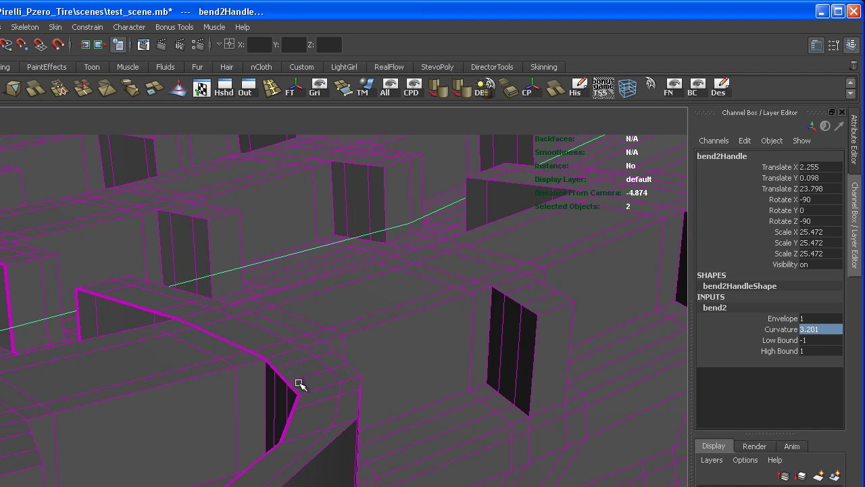
right_click_drag(286, 367, 245, 381, "alt")
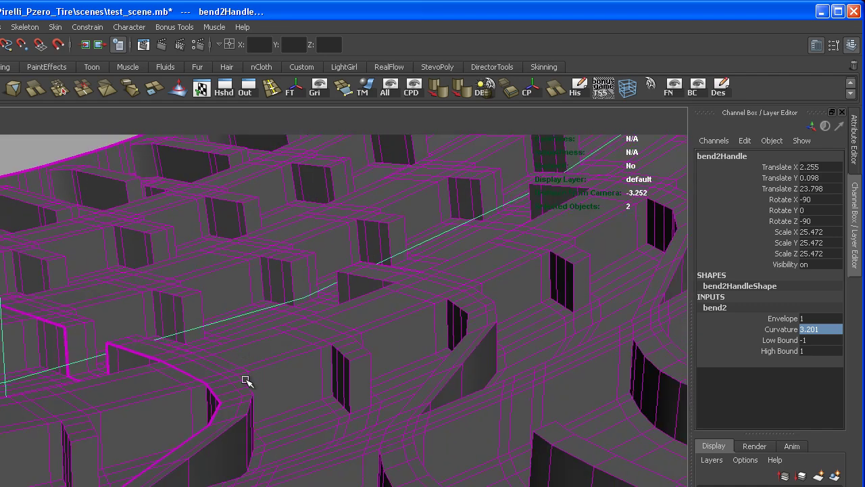
middle_click_drag(246, 381, 246, 385, "alt")
left_click_drag(245, 385, 236, 354, "alt")
middle_click_drag(231, 373, 235, 433, "alt")
right_click_drag(235, 433, 236, 481, "alt")
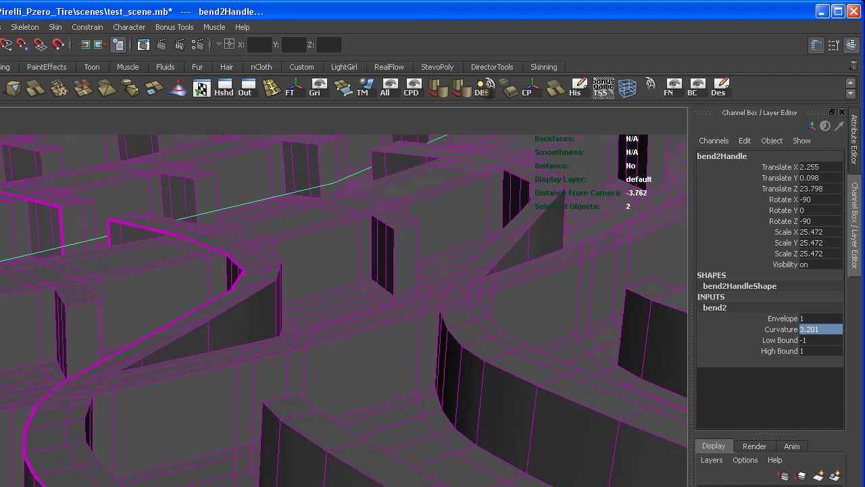
middle_click_drag(236, 481, 230, 462, "alt")
right_click_drag(229, 462, 204, 426, "alt")
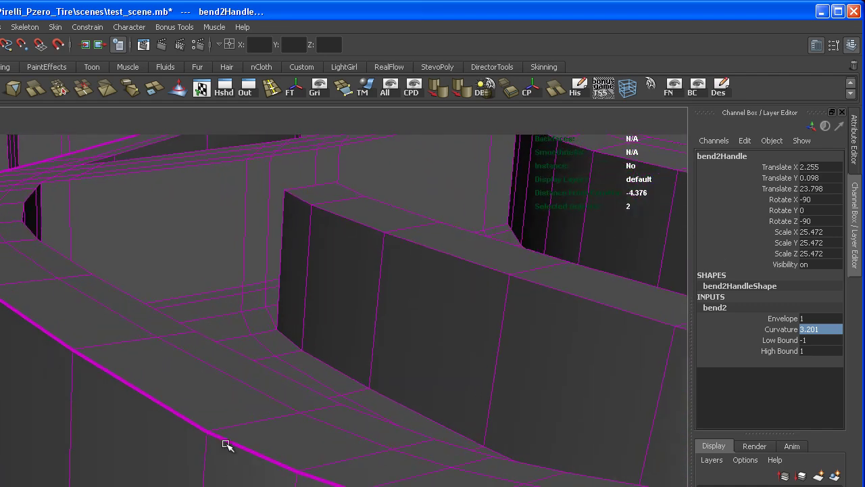
right_click_drag(304, 422, 220, 361, "alt")
middle_click_drag(221, 361, 222, 471, "alt")
left_click_drag(222, 471, 210, 477, "alt")
middle_click_drag(209, 476, 207, 413, "alt")
right_click_drag(207, 412, 271, 433, "alt")
middle_click_drag(271, 433, 144, 338, "alt")
right_click_drag(144, 338, 163, 344, "alt")
middle_click_drag(213, 384, 219, 372, "alt")
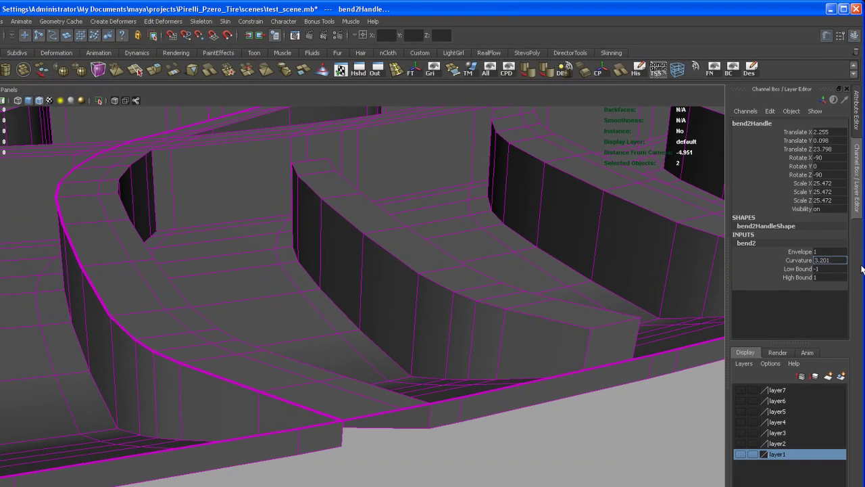
Fine-tune the Bend deformer's Curvature at about 3.201 so the ring's ends meet at the seam.
type("2")
key("Return")
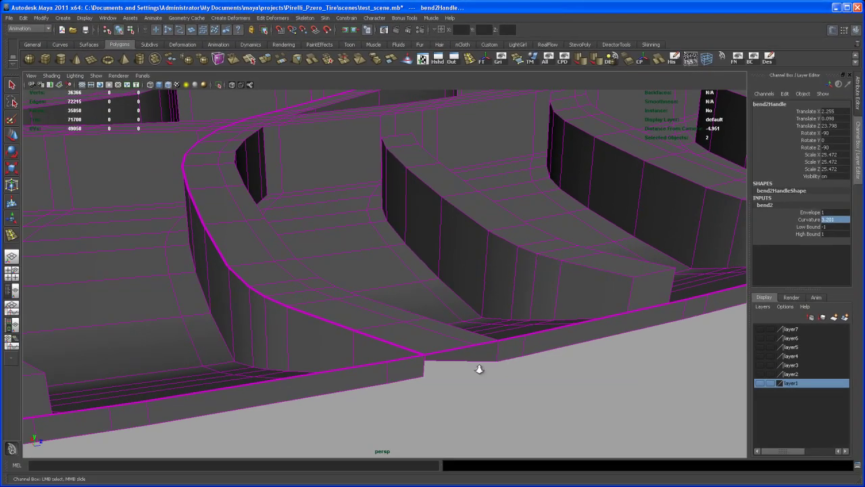
scroll(348, 338, "down", 10)
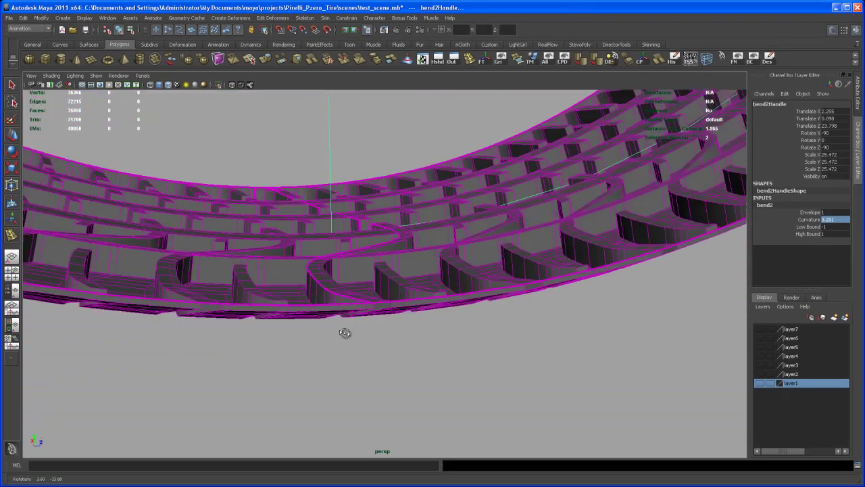
mouse_move(361, 315)
left_mouse_down("alt")
mouse_move(322, 343)
mouse_move(332, 299)
mouse_move(346, 314)
left_mouse_up("alt")
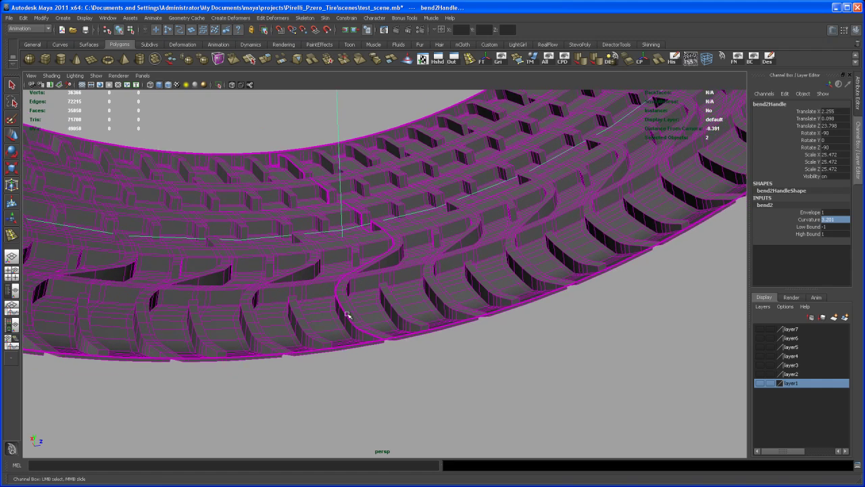
Delete the bent tread ring's construction history and switch the mesh to vertex selection.
right_click_drag(383, 282, 409, 273)
left_click(411, 285)
left_click_drag(410, 284, 390, 229, "alt")
left_click(674, 59)
right_click_drag(382, 270, 341, 271)
mouse_move(341, 272)
left_mouse_down("alt")
mouse_move(344, 305)
mouse_move(343, 277)
left_mouse_up("alt")
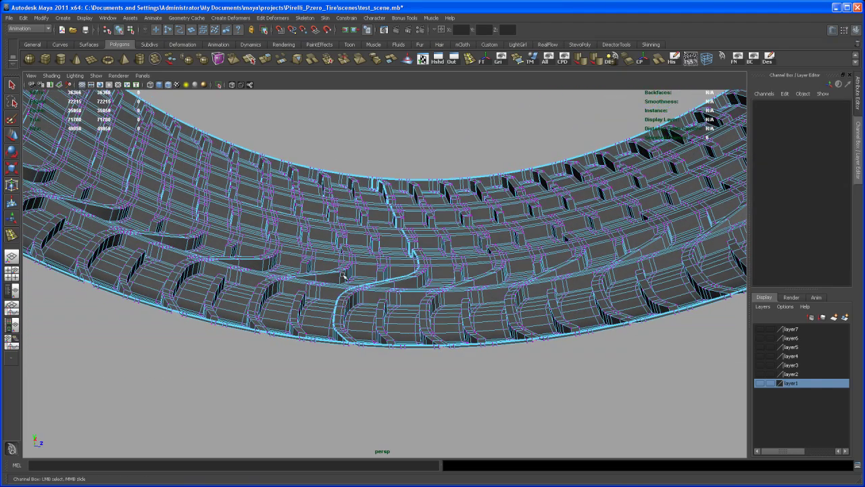
Select the band of vertices around the ring's seam and merge them.
left_click_drag(434, 396, 476, 411)
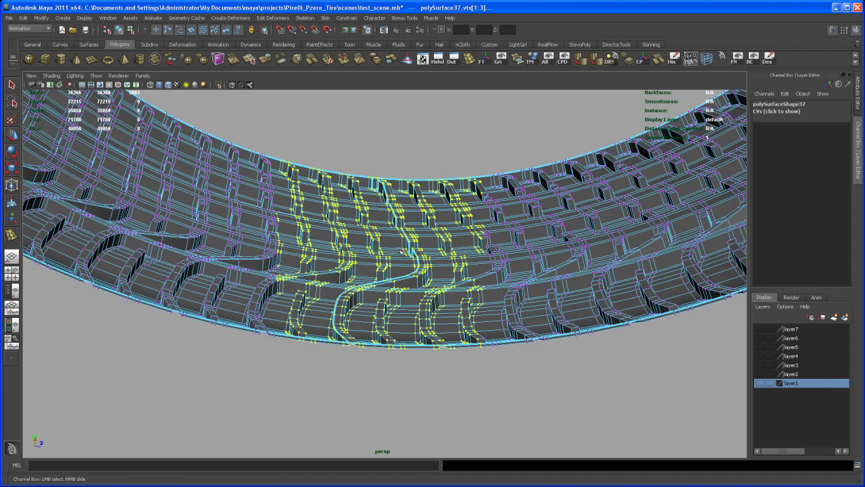
right_click_drag(400, 251, 400, 373, "alt")
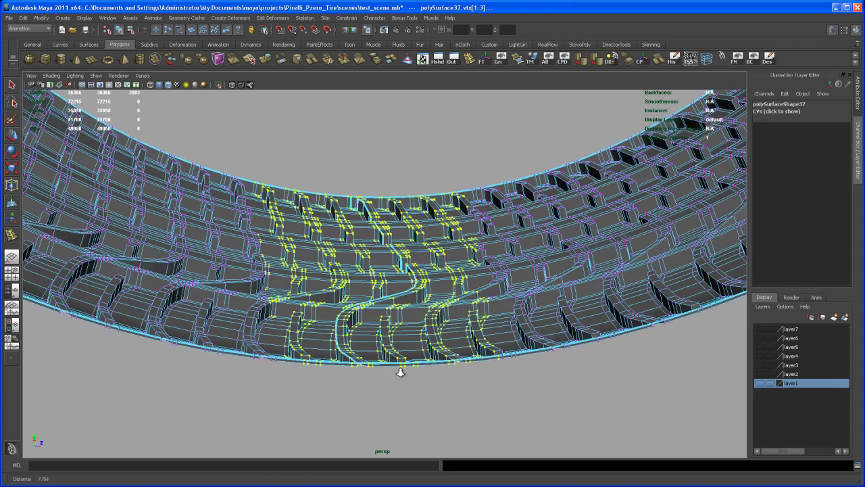
left_click_drag(400, 373, 385, 329, "alt")
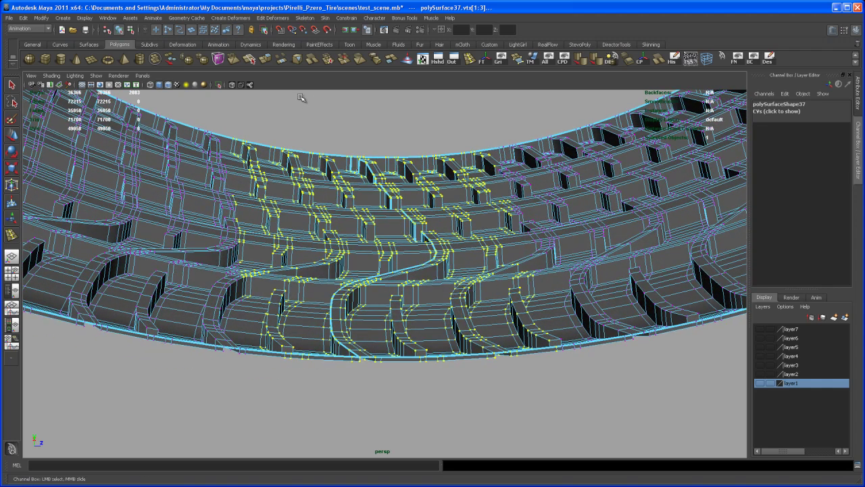
left_click(328, 59)
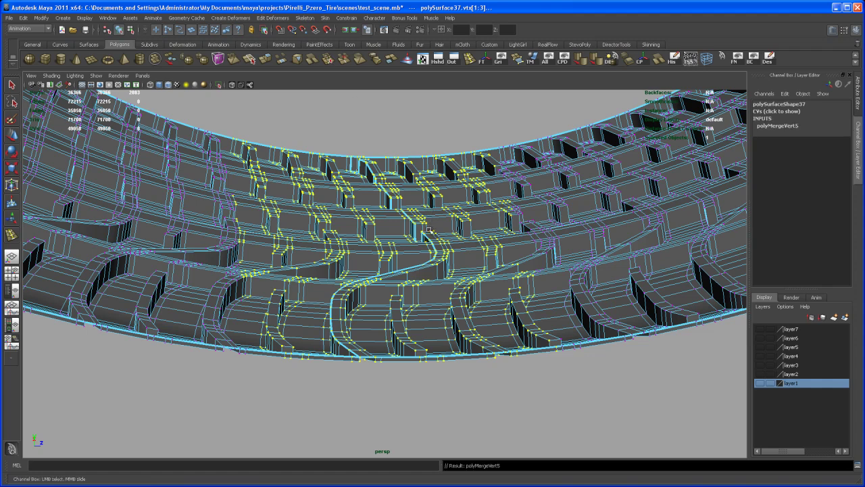
Set the vertex merge Distance to 0.005 to weld the seam.
right_click_drag(365, 306, 375, 329, "alt")
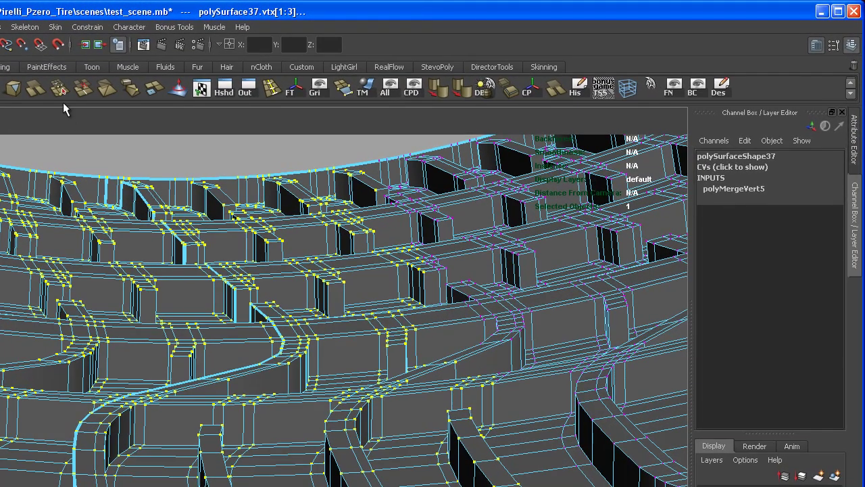
left_click(733, 189)
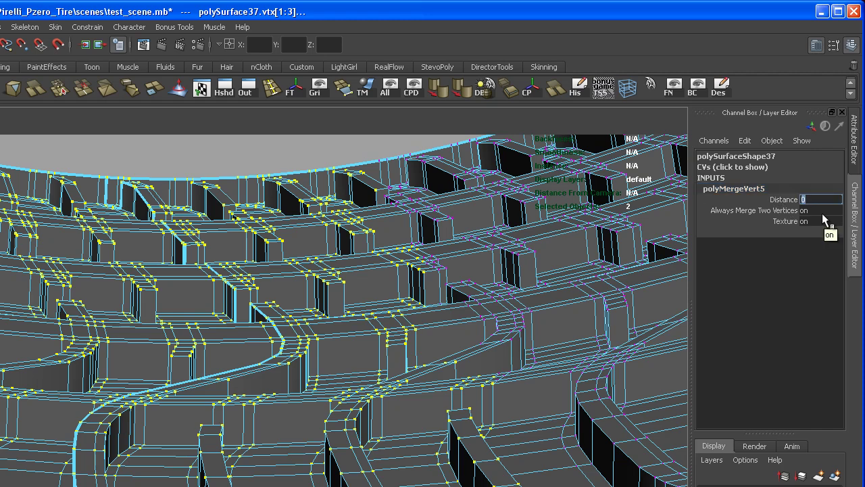
type(".001")
key("Return")
key("Return")
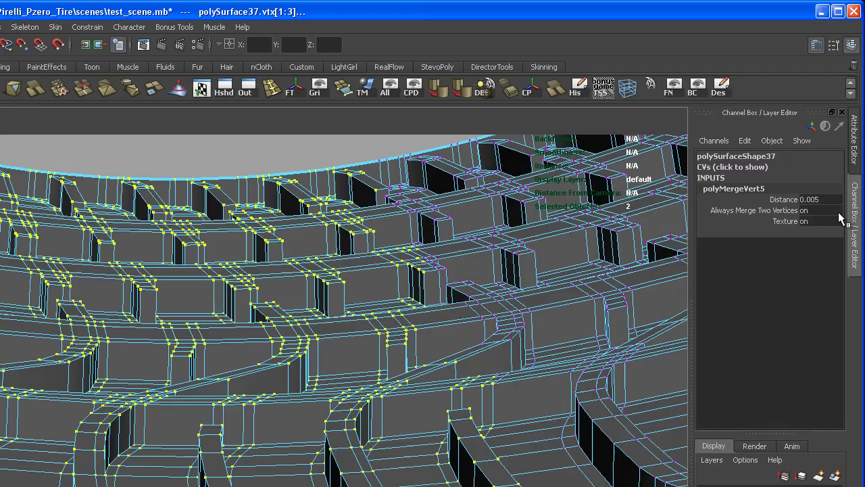
Check the merged seam area and return the tread ring to object selection.
left_click_drag(237, 277, 221, 407, "alt")
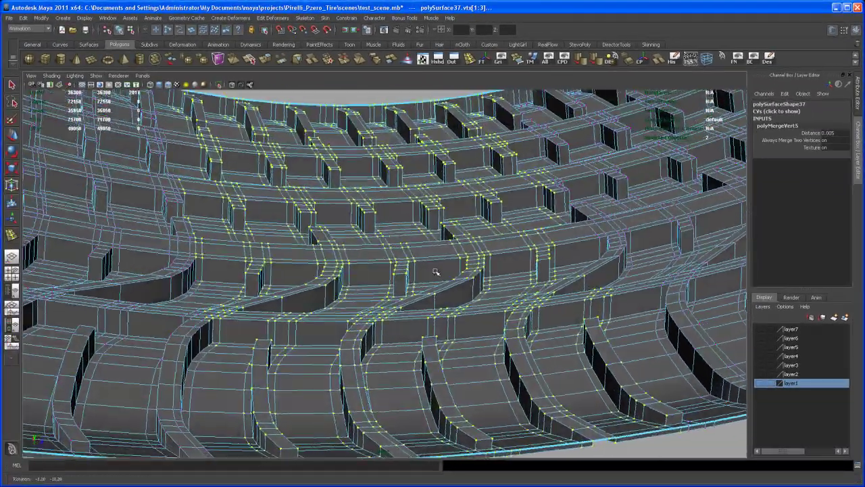
left_click_drag(436, 272, 372, 322, "alt")
right_click_drag(379, 270, 415, 256)
left_click(438, 214)
Examine the whole tread ring from several angles.
right_click_drag(438, 214, 395, 290, "alt")
left_click_drag(396, 290, 540, 349, "alt")
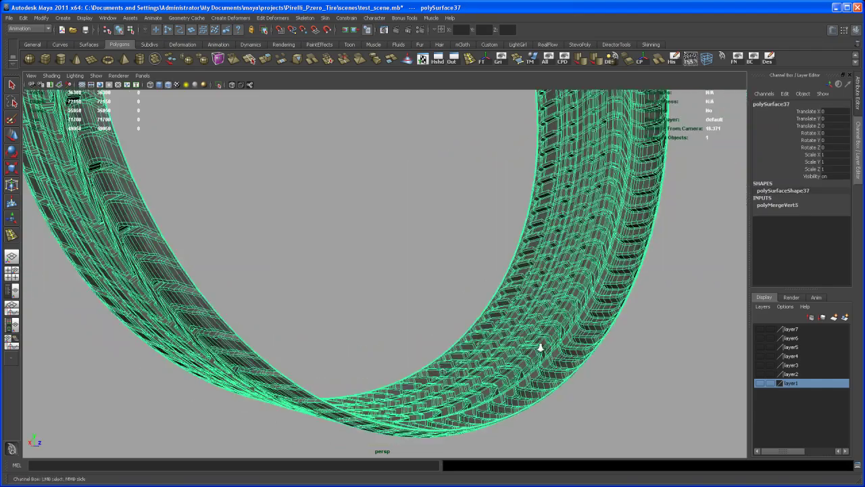
right_click_drag(540, 349, 380, 323, "alt")
left_click_drag(380, 323, 386, 364, "alt")
right_click_drag(386, 365, 331, 284, "alt")
left_click_drag(332, 284, 423, 318, "alt")
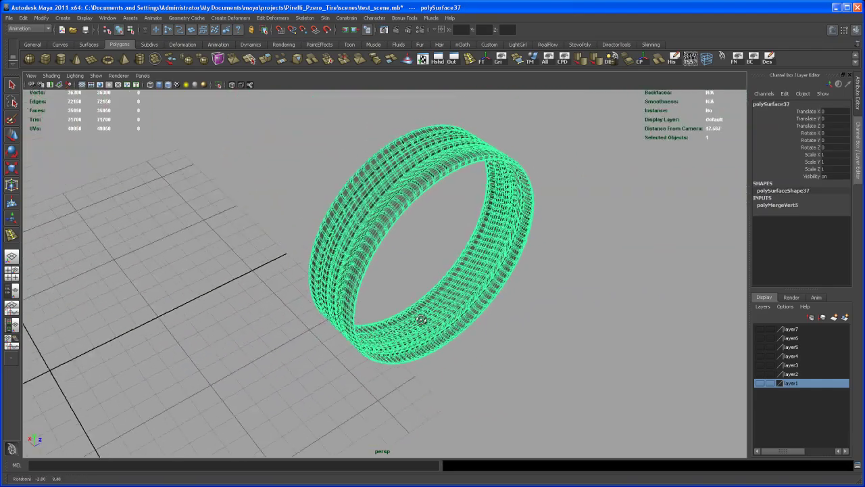
right_click_drag(423, 318, 360, 259, "alt")
left_click_drag(358, 261, 362, 237, "alt")
right_click_drag(362, 237, 428, 301, "alt")
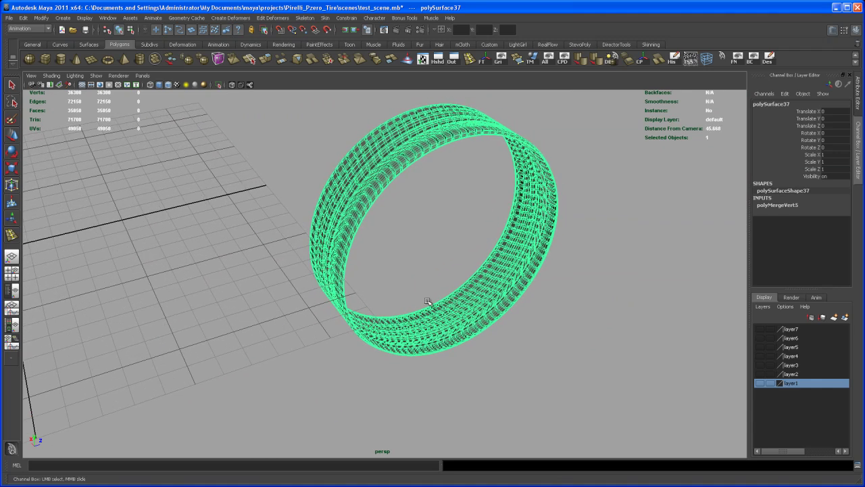
left_click_drag(428, 301, 433, 291, "alt")
right_click_drag(433, 291, 429, 277, "alt")
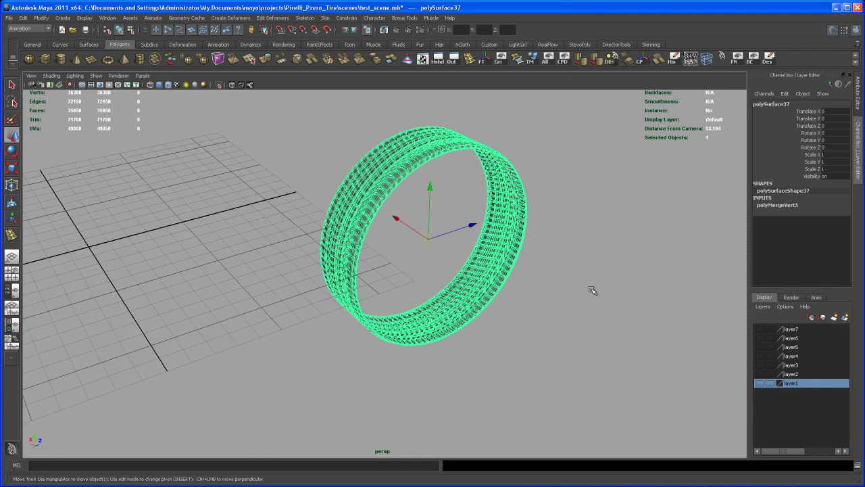
Move the tread ring to the grid origin, at Translate X -2.255, Y 7.859 and Z -23.798.
right_click_drag(592, 290, 507, 218, "alt")
left_click_drag(507, 219, 318, 240, "alt")
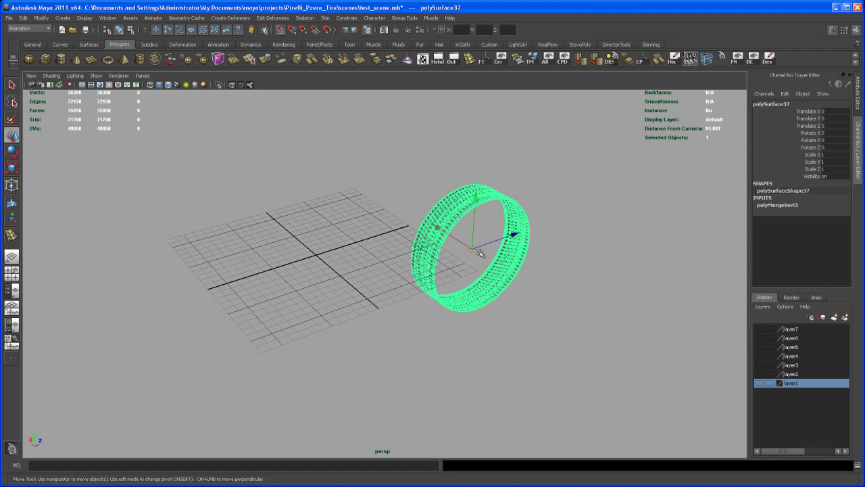
left_click_drag(473, 249, 315, 253)
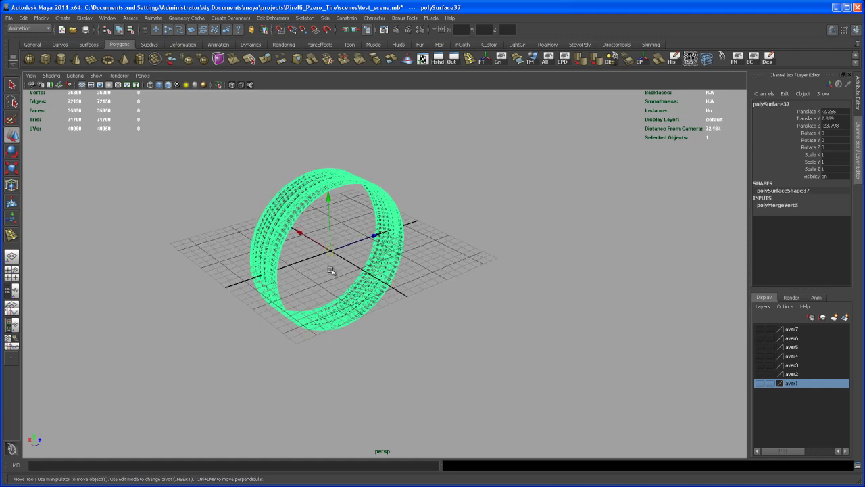
Deselect the tread ring, examine it from several angles, and select it again.
left_click_drag(446, 256, 495, 305, "alt")
right_click_drag(495, 305, 534, 333, "alt")
left_click(533, 333)
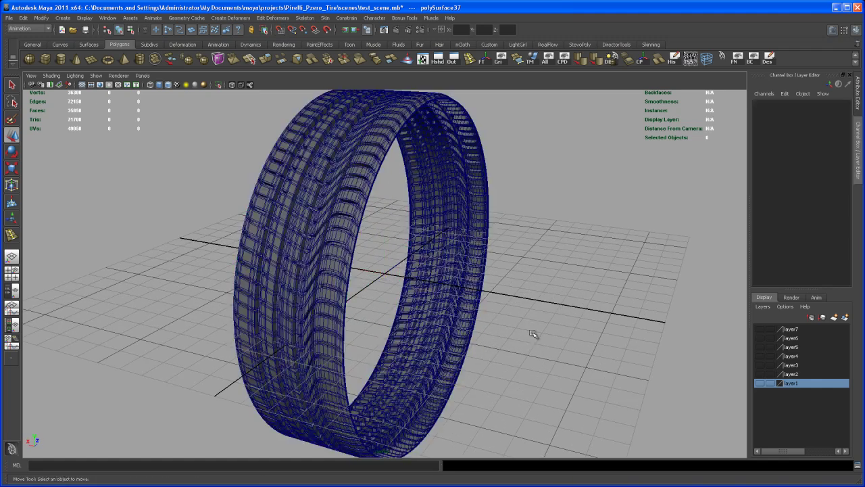
left_click_drag(531, 332, 433, 293, "alt")
middle_click_drag(433, 294, 407, 294, "alt")
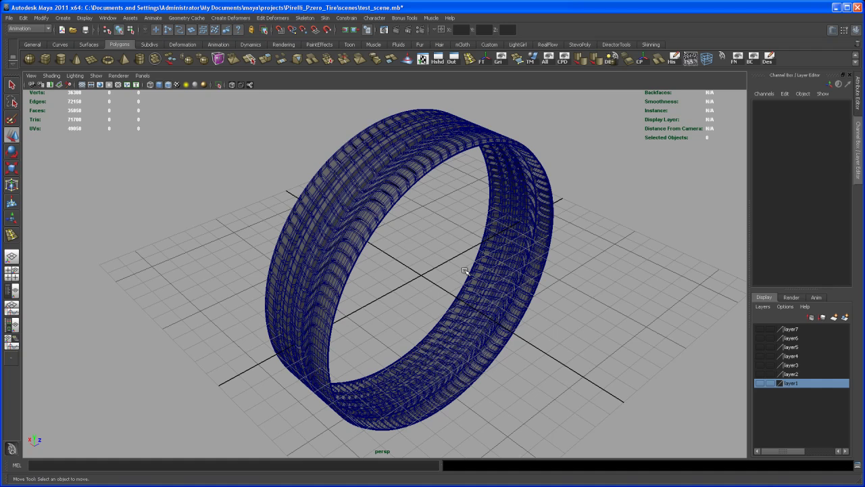
left_click_drag(441, 300, 471, 302, "alt")
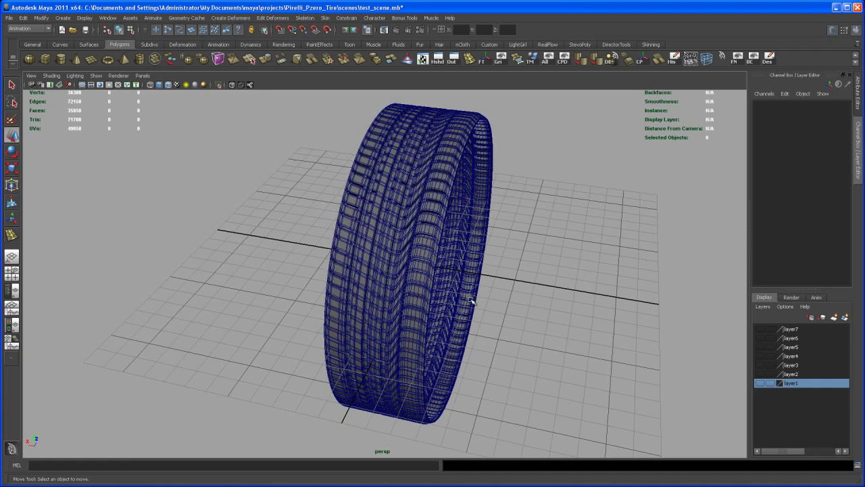
left_click(423, 264)
left_click_drag(423, 264, 416, 291, "alt")
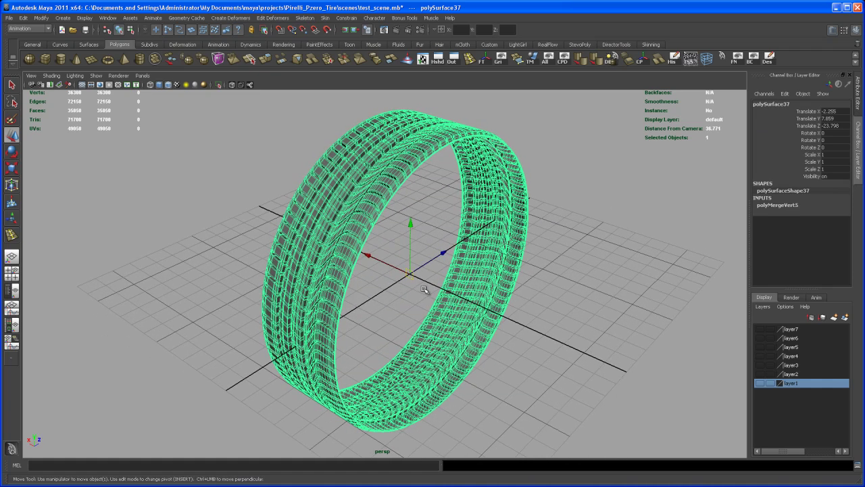
Try widening the tread ring along X to a Scale X of 1.795, and undo the scaling.
key("r")
left_click_drag(414, 305, 435, 292, "alt")
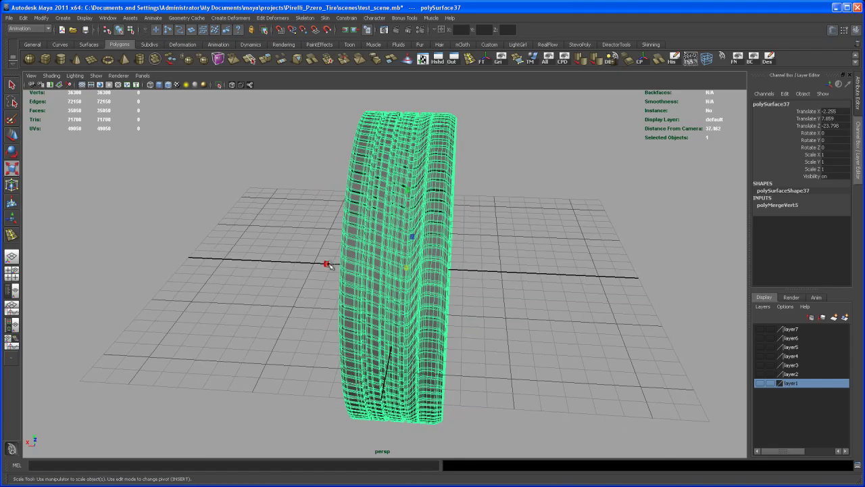
left_click_drag(327, 264, 261, 264)
left_click_drag(473, 235, 544, 250, "alt")
left_click(563, 246)
key("ctrl+z")
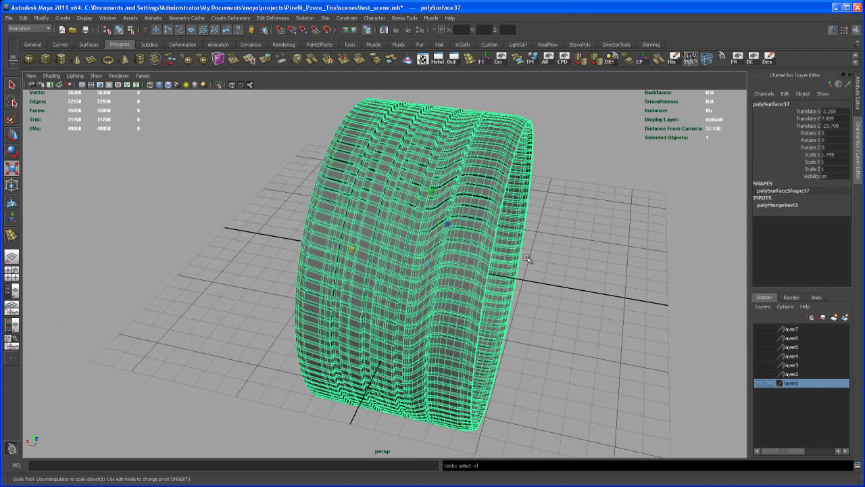
key("ctrl+z")
Freeze the tread ring's transformations at its centered position.
left_click_drag(493, 273, 442, 300, "alt")
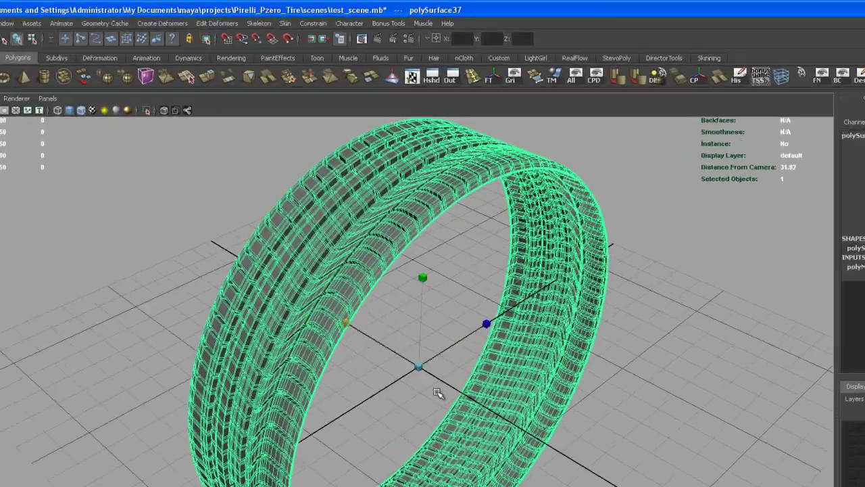
left_click_drag(438, 393, 495, 212, "alt")
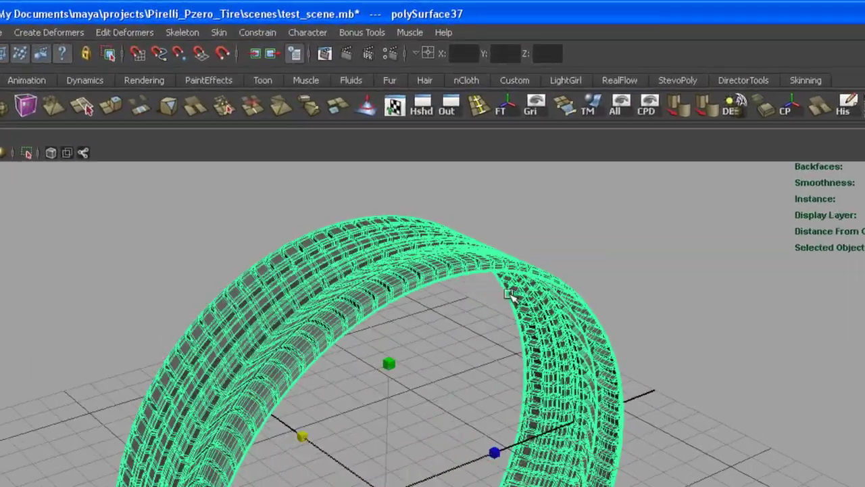
left_click(503, 110)
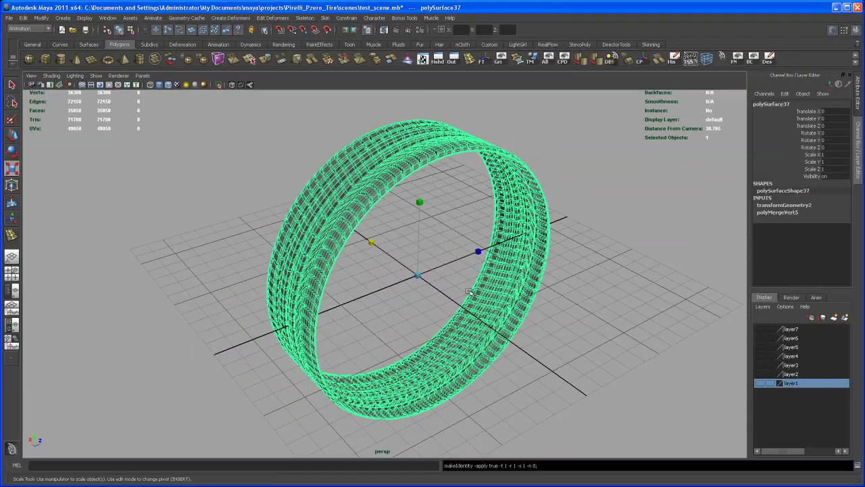
Duplicate the tread ring and move the copy along X beside the original, at Translate X 4.7.
left_click_drag(475, 306, 503, 306, "alt")
key("ctrl+d")
key("w")
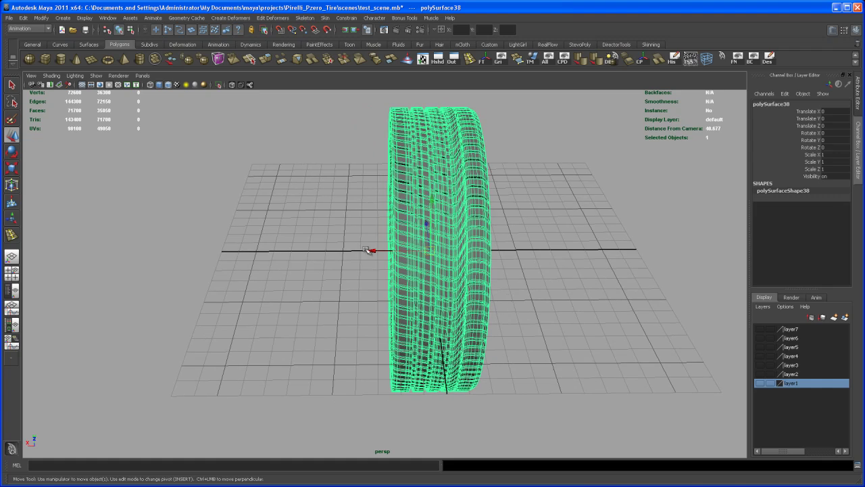
left_click_drag(366, 248, 301, 245)
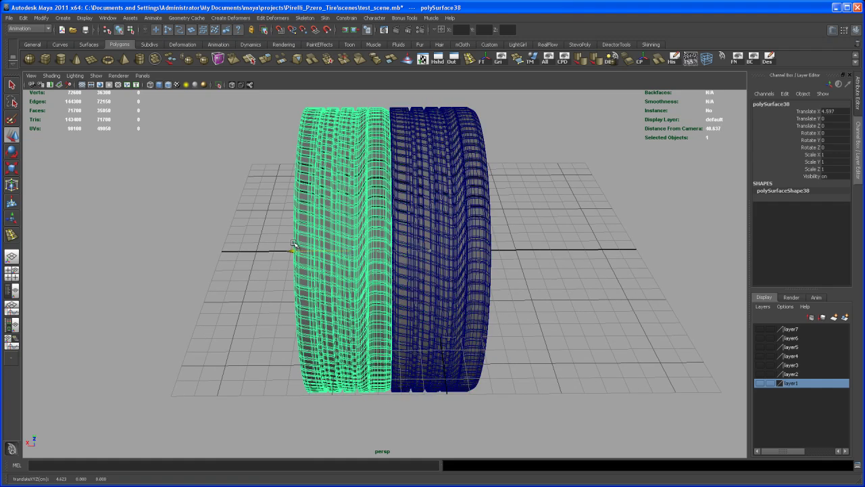
Mirror the duplicated tread ring across its width by setting its Scale X to -1.
mouse_move(338, 269)
left_mouse_down("alt")
mouse_move(344, 274)
mouse_move(344, 253)
mouse_move(351, 270)
left_mouse_up("alt")
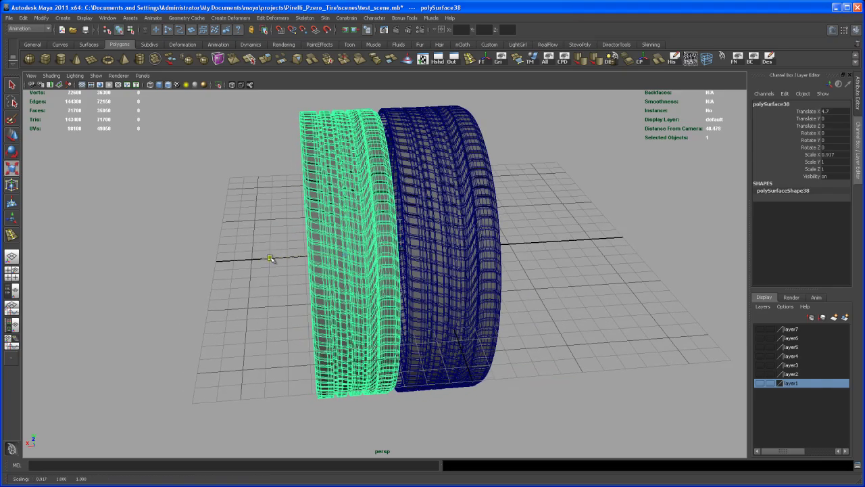
left_click_drag(392, 250, 411, 255)
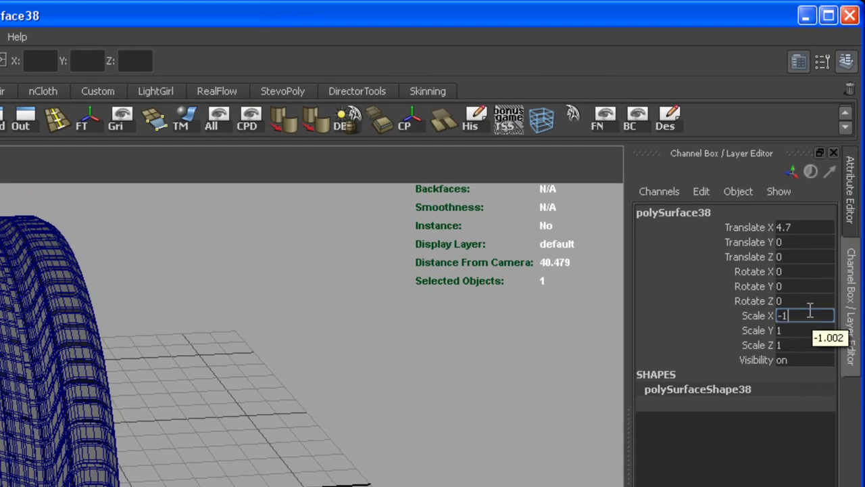
key("Return")
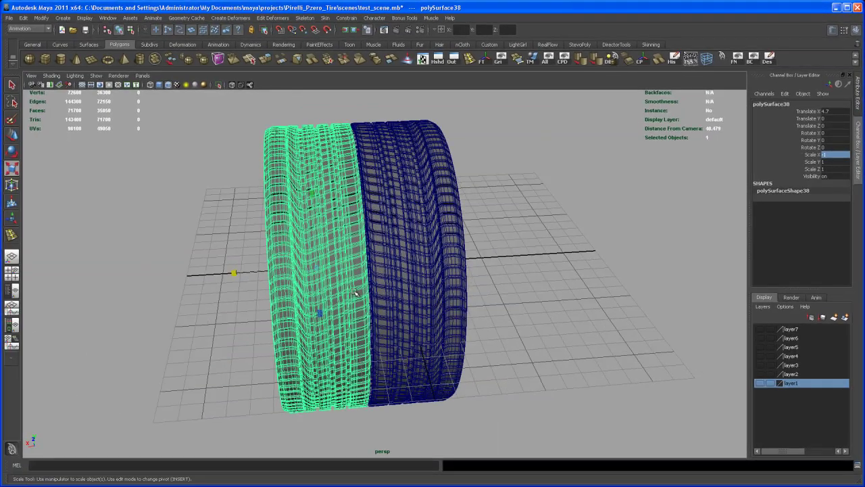
Move the mirrored ring closer to the original along X, to Translate X 4.665, leaving only a narrow center gap.
scroll(406, 319, "up", 3)
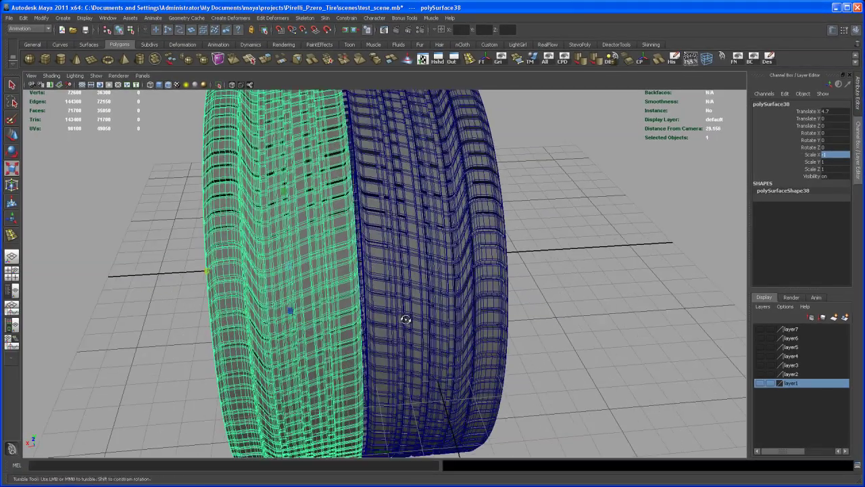
left_click_drag(405, 319, 385, 299, "alt")
right_click_drag(386, 300, 377, 295, "alt")
left_click_drag(377, 294, 367, 329, "alt")
scroll(367, 329, "up", 4)
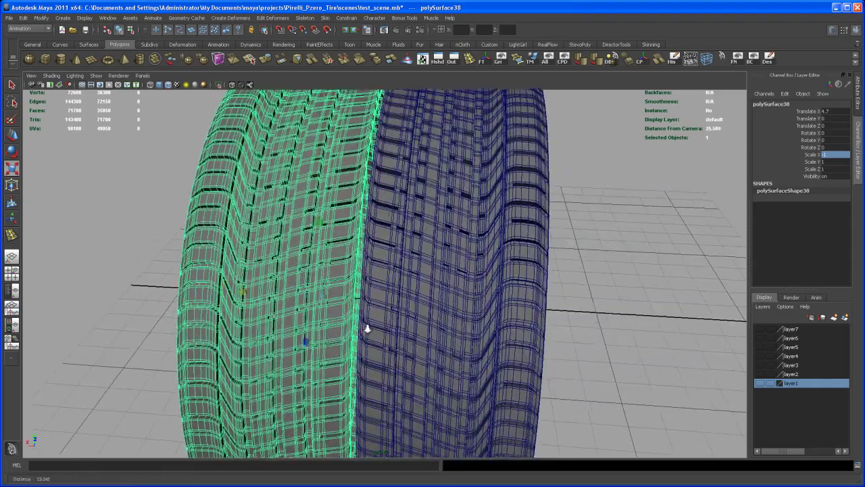
scroll(367, 330, "up", 5)
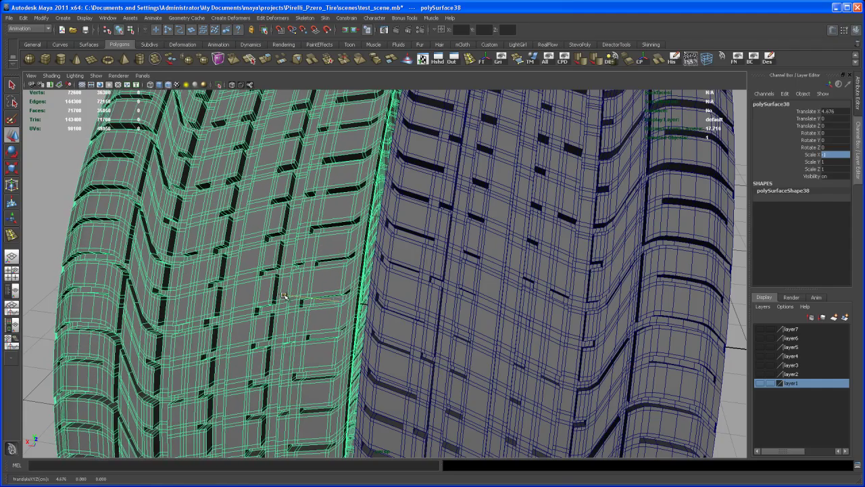
scroll(338, 256, "down", 2)
scroll(338, 256, "down", 5)
left_click_drag(496, 262, 450, 271, "alt")
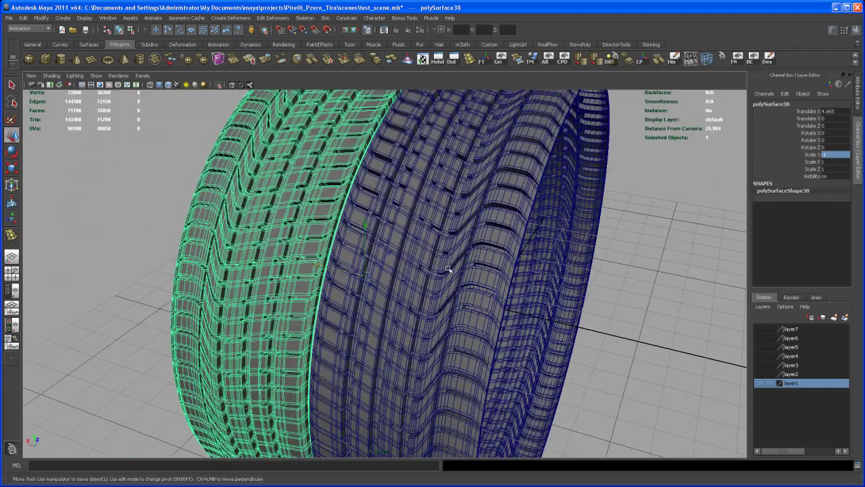
Flip the mirrored ring along Z as well by setting its Scale Z to -1.
left_click(639, 288)
left_click_drag(639, 288, 598, 278, "alt")
right_click_drag(598, 279, 512, 204, "alt")
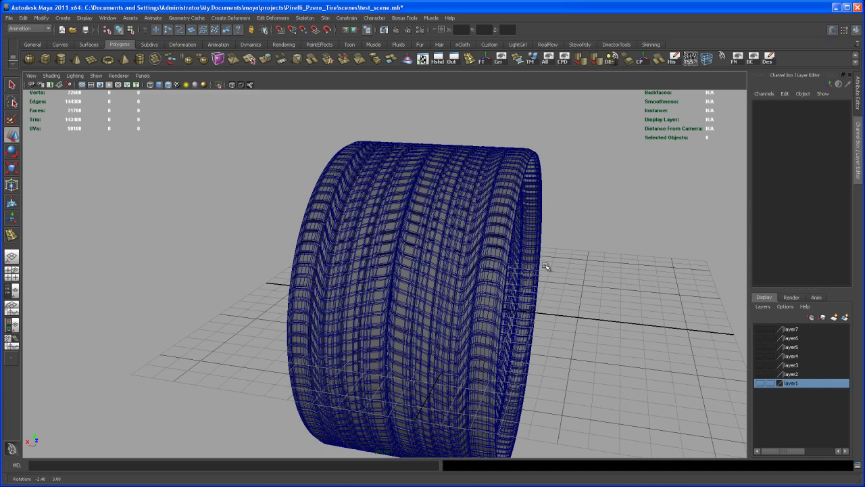
left_click_drag(544, 264, 544, 268, "alt")
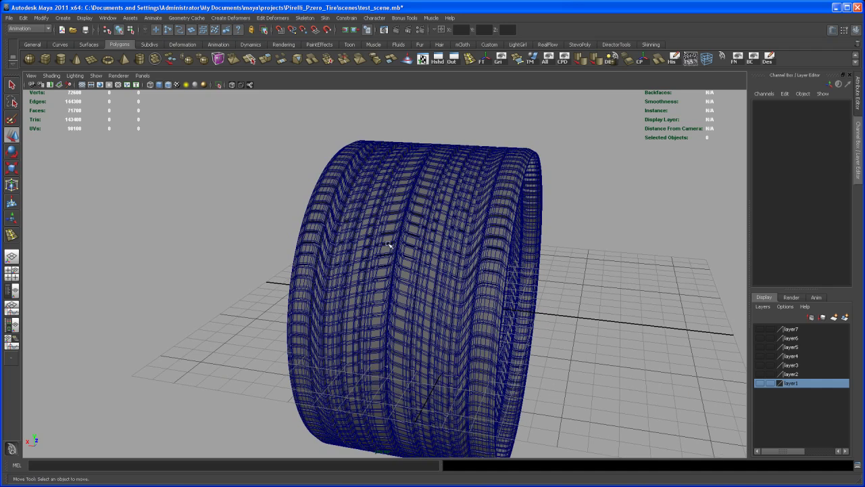
left_click(383, 265)
left_click_drag(382, 265, 299, 279, "alt")
key("r")
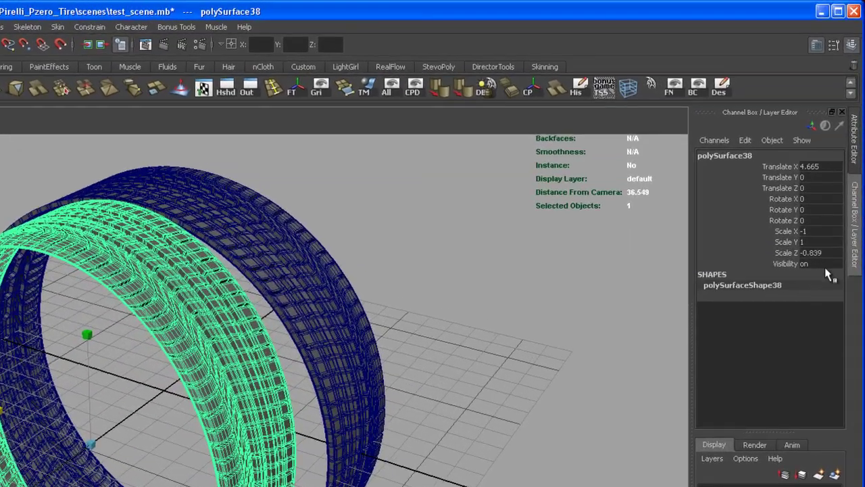
double_click(828, 253)
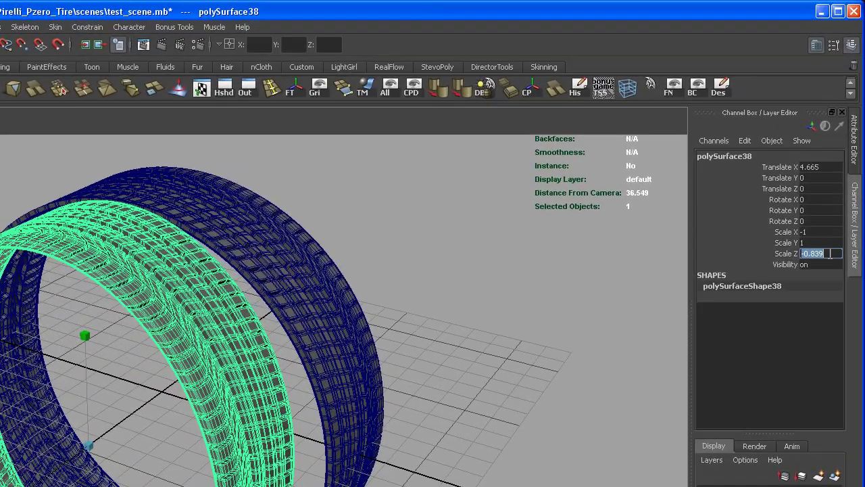
type("-1")
key("Return")
left_click_drag(297, 368, 222, 363, "alt")
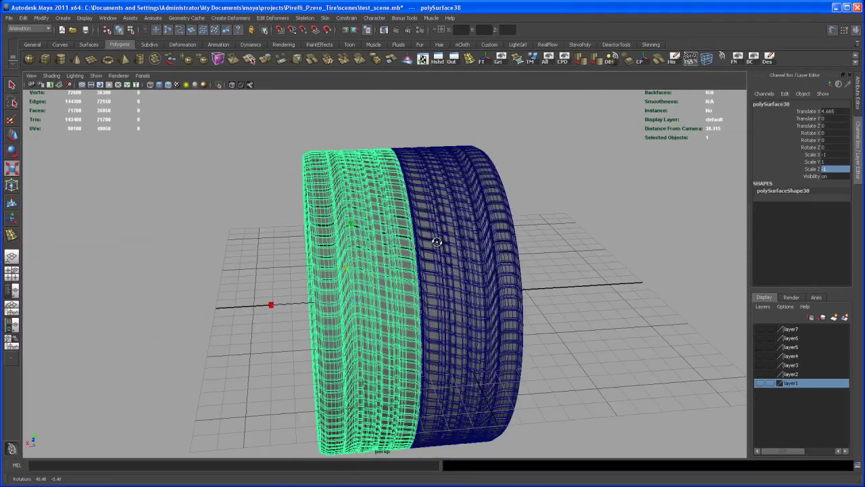
Deselect the mirrored ring and examine how the tread patterns of the two halves line up.
left_click(555, 275)
left_click_drag(555, 276, 423, 292, "alt")
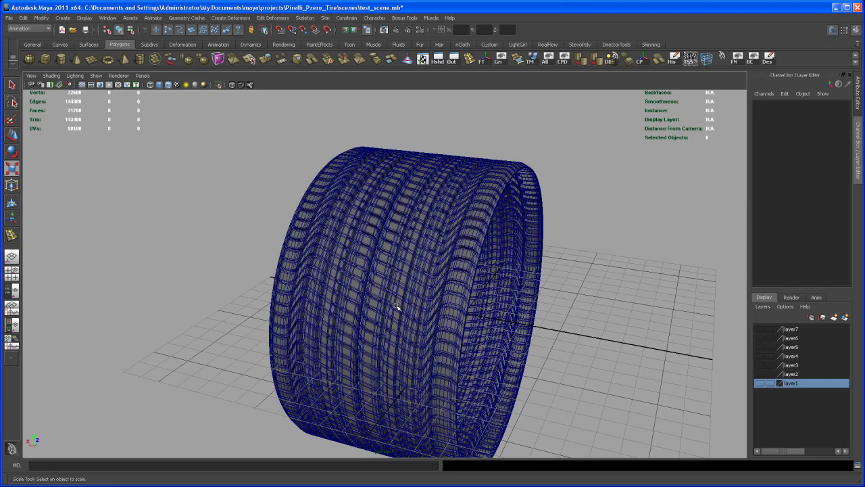
left_click_drag(408, 288, 467, 307, "alt")
right_click_drag(466, 307, 488, 367, "alt")
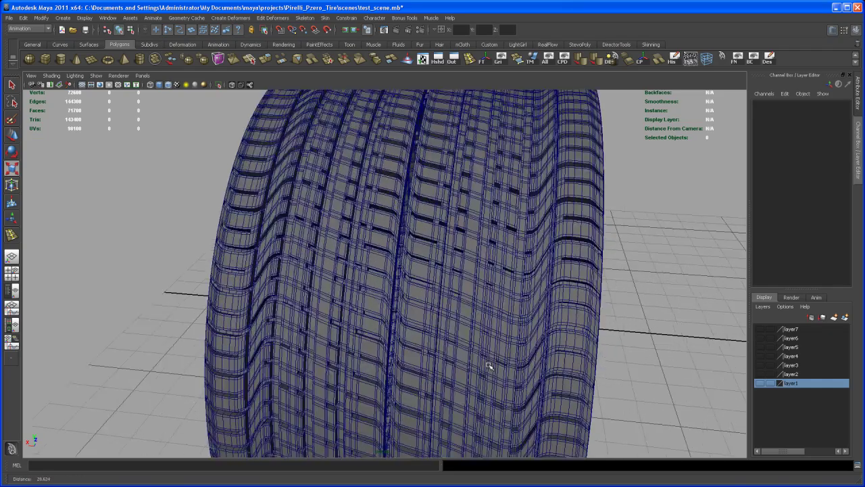
left_click_drag(489, 367, 455, 302, "alt")
right_click_drag(456, 301, 430, 277, "alt")
left_click_drag(429, 277, 423, 262, "alt")
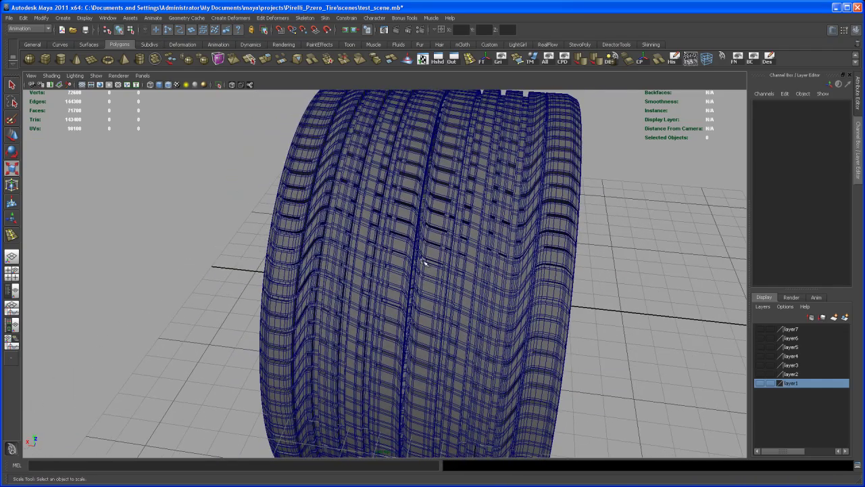
Select both tread ring halves and combine them into one mesh.
key("q")
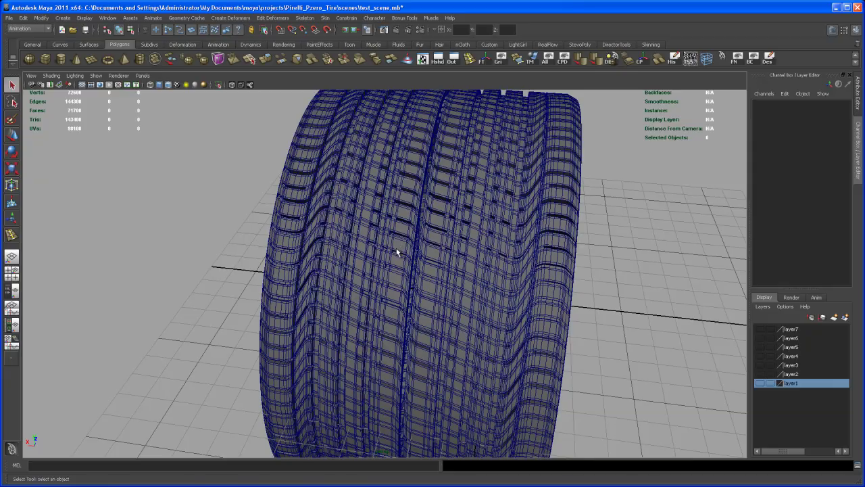
left_click(397, 248)
right_click_drag(398, 248, 404, 336, "alt")
left_click_drag(404, 337, 397, 295, "alt")
right_click_drag(397, 295, 364, 312, "alt")
left_click_drag(363, 312, 333, 324, "alt")
left_click_drag(292, 265, 360, 278, "alt")
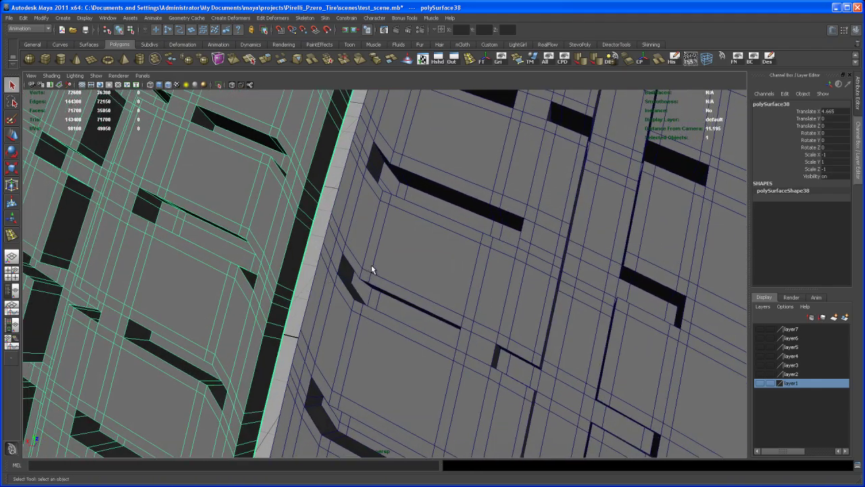
left_click(374, 267, "shift")
right_click_drag(462, 262, 386, 279, "alt")
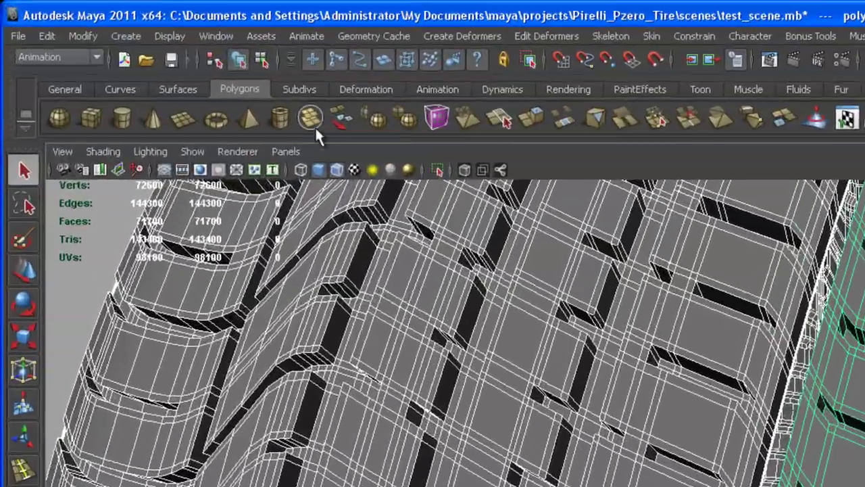
left_click(224, 87)
Select the two facing border edge loops along the center gap of the combined tread.
right_click_drag(466, 372, 535, 401, "alt")
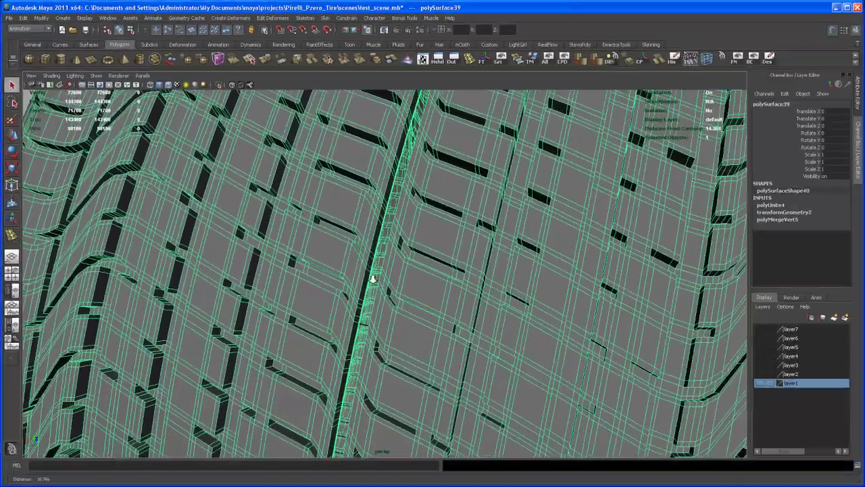
right_click_drag(373, 278, 369, 290, "alt")
right_click_drag(372, 240, 375, 225)
left_click_drag(359, 242, 363, 268, "alt")
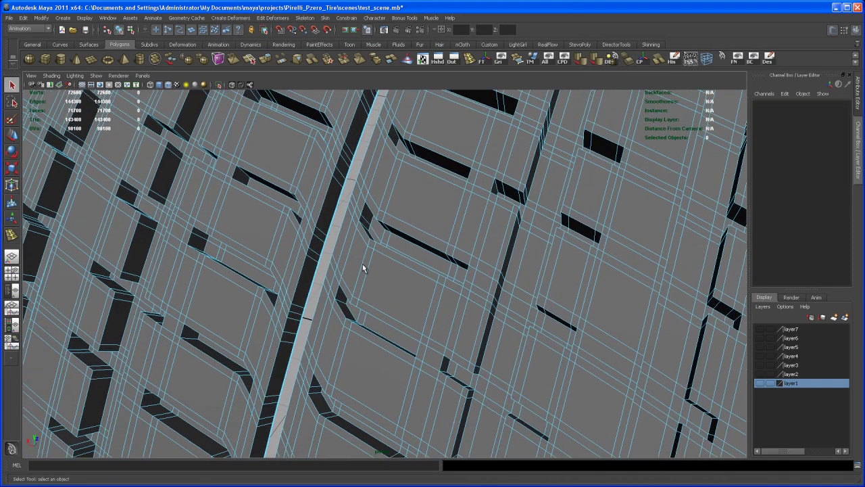
left_click(334, 212)
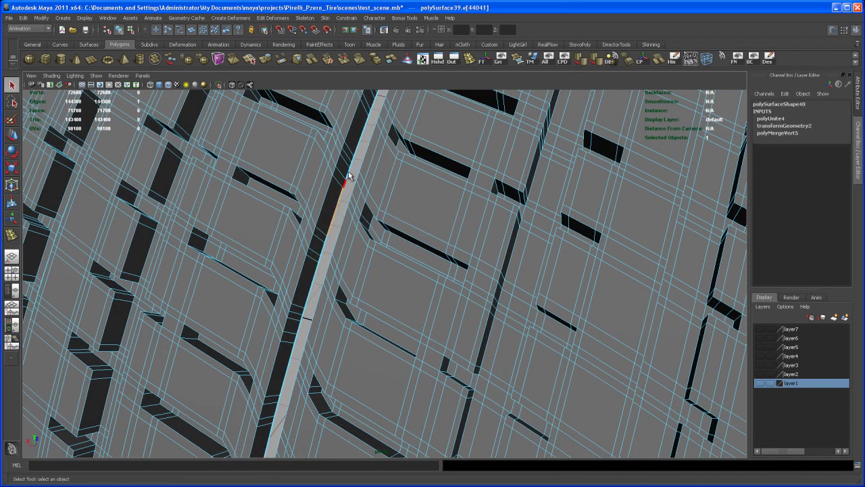
double_click(340, 207)
left_click_drag(345, 187, 308, 191, "alt")
left_click_drag(437, 251, 487, 248, "alt")
middle_click_drag(487, 247, 421, 269, "alt")
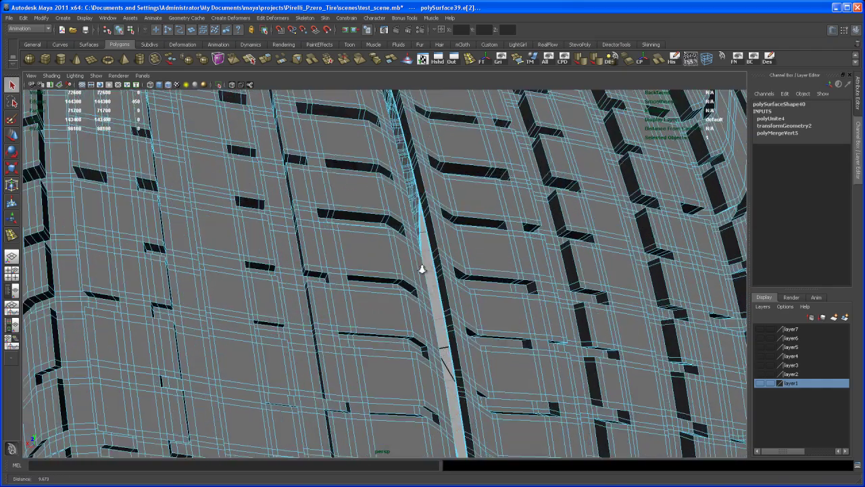
right_click_drag(421, 269, 460, 256, "alt")
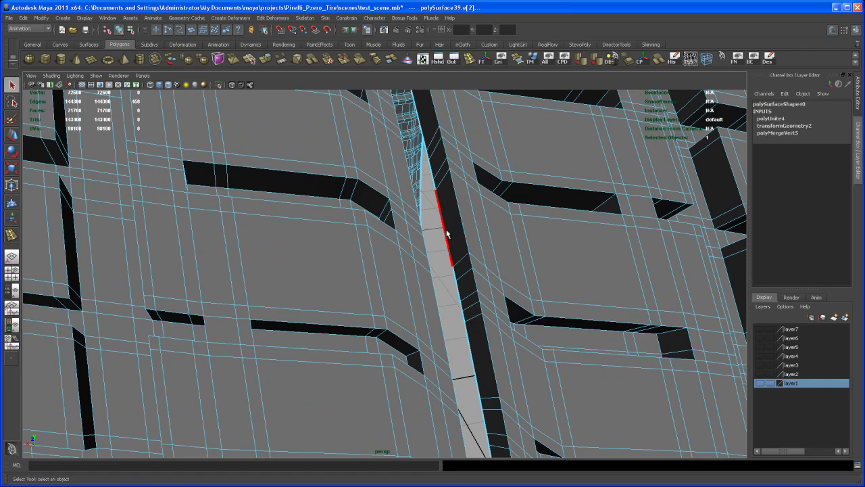
left_click(445, 235, "shift")
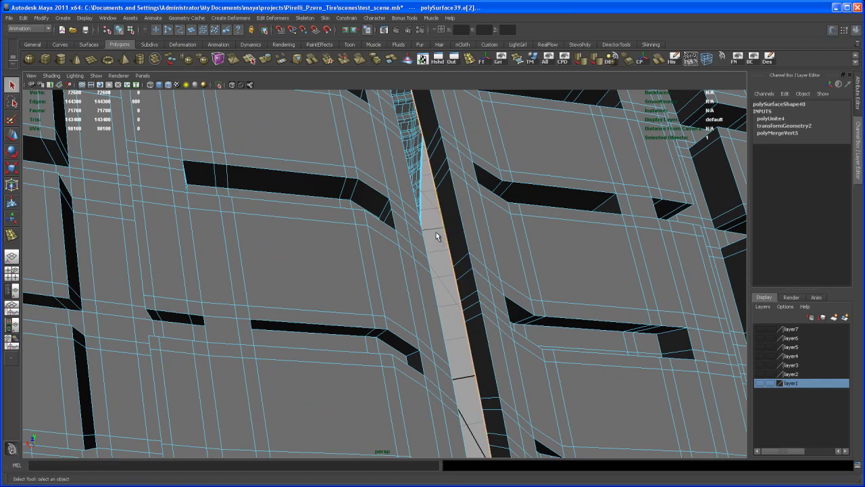
Inspect the two selected border edge loops along the tread's center gap, from close up and around the tire.
right_click_drag(437, 236, 406, 243, "alt")
left_click_drag(406, 244, 506, 255, "alt")
right_click_drag(506, 254, 434, 184, "alt")
left_click_drag(435, 184, 411, 245, "alt")
middle_click_drag(411, 244, 411, 262, "alt")
left_click_drag(411, 262, 410, 287, "alt")
middle_click_drag(410, 288, 417, 313, "alt")
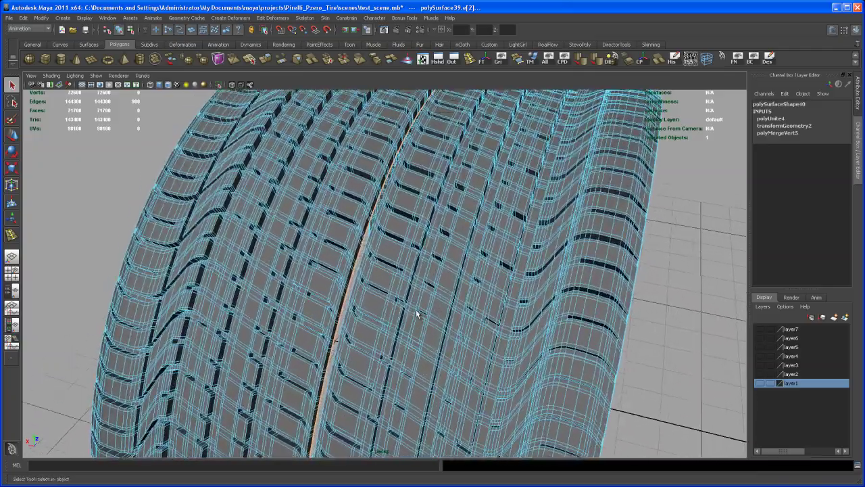
right_click_drag(417, 313, 396, 277, "alt")
left_click_drag(396, 276, 411, 276, "alt")
right_click_drag(410, 276, 423, 298, "alt")
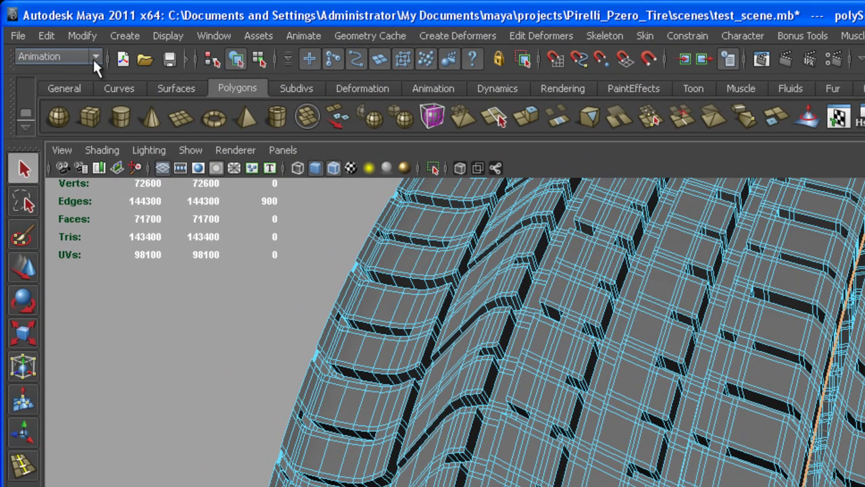
Bridge the two selected border edge loops across the center gap, using reset settings with a linear path and 2 divisions.
left_click(95, 57)
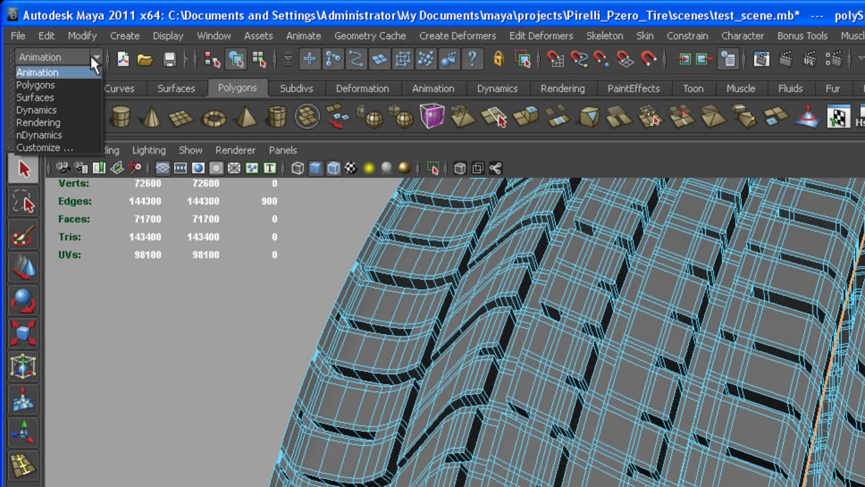
left_click(80, 83)
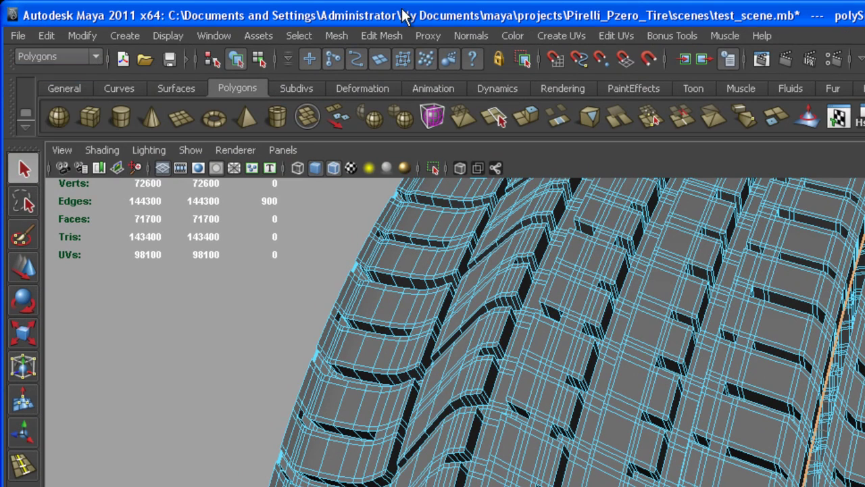
left_click(388, 30)
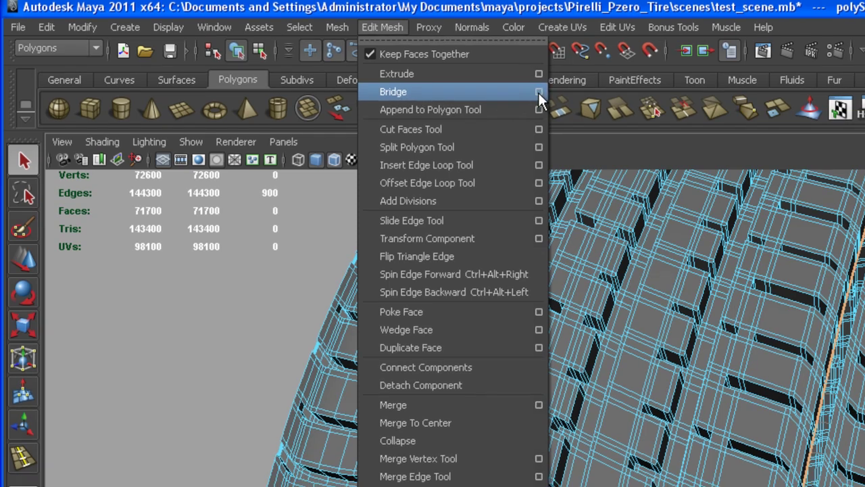
left_click(537, 100)
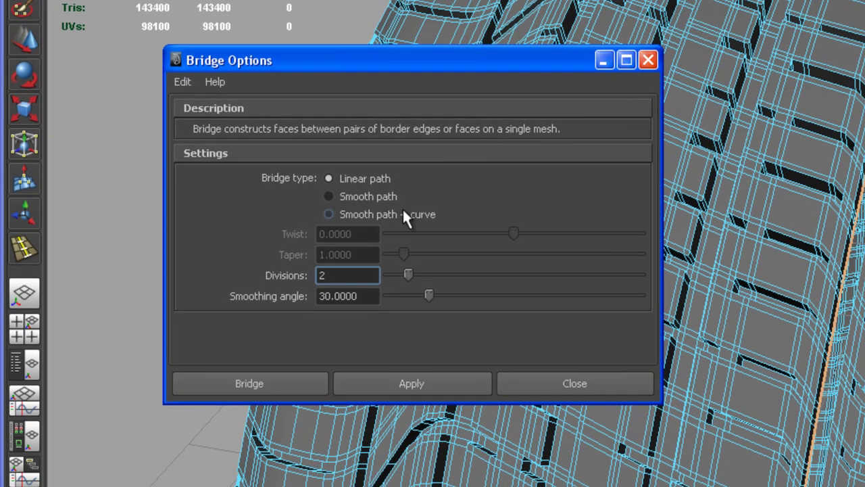
left_click(192, 83)
left_click(191, 118)
double_click(327, 275)
type("2")
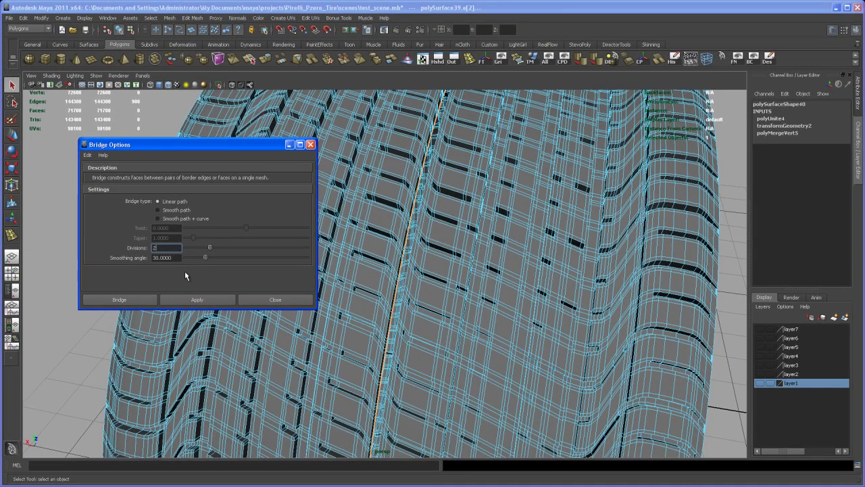
left_click(216, 301)
left_click(295, 299)
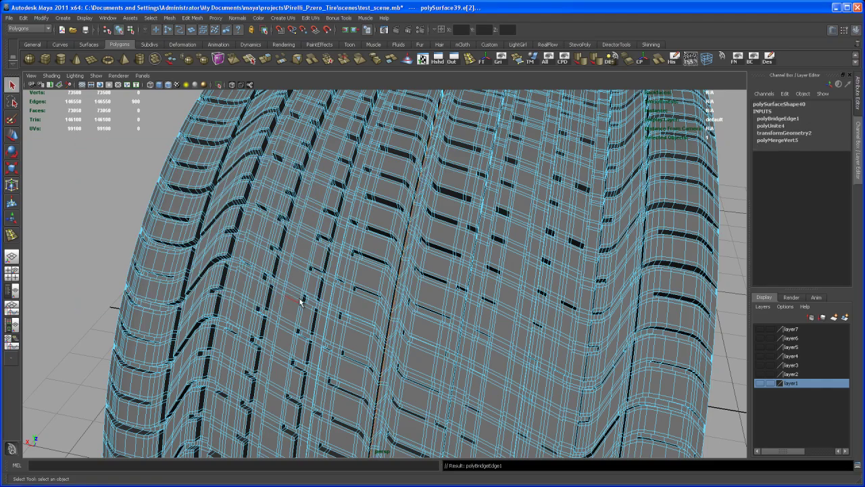
Examine the bridged strip between the two tread halves up close.
left_click_drag(349, 296, 412, 272, "alt")
right_click_drag(411, 272, 419, 304, "alt")
middle_click_drag(419, 304, 414, 324, "alt")
right_click_drag(414, 324, 416, 294, "alt")
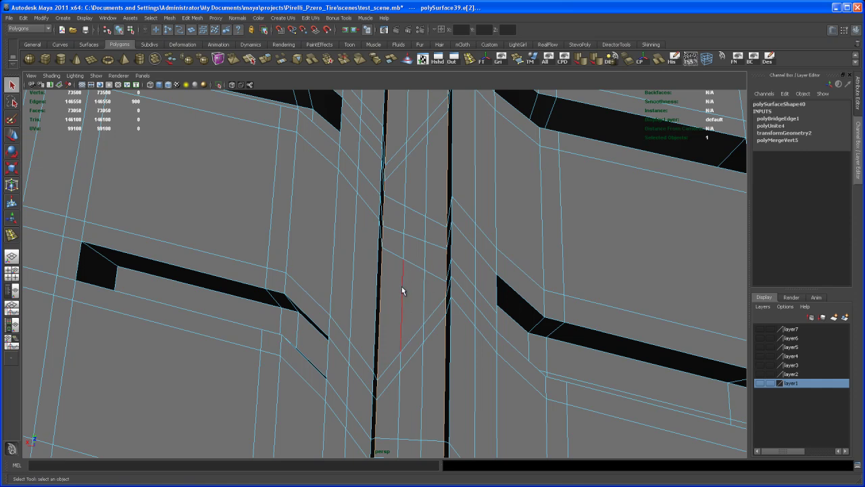
right_click_drag(434, 301, 377, 250, "alt")
right_click_drag(459, 331, 407, 210, "alt")
left_click_drag(429, 305, 382, 276, "alt")
right_click_drag(383, 276, 372, 232, "alt")
Return to object selection on the joined tread and examine the full-width ring from several angles.
left_click(375, 245)
middle_click_drag(375, 245, 398, 224, "alt")
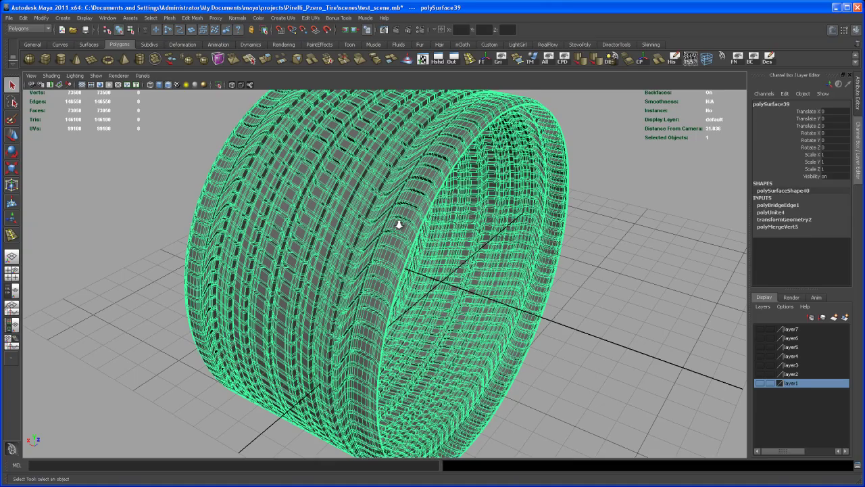
right_click_drag(398, 224, 390, 248, "alt")
middle_click_drag(390, 248, 385, 256, "alt")
left_click_drag(386, 256, 383, 253, "alt")
middle_click_drag(382, 252, 394, 261, "alt")
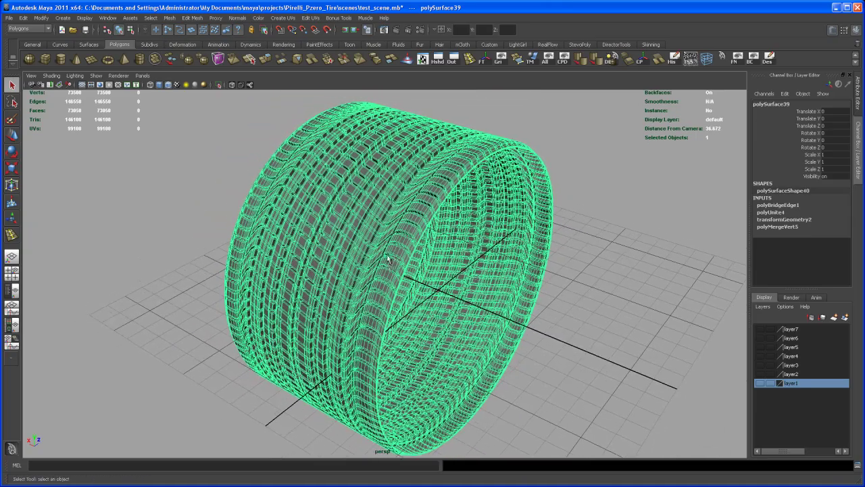
right_click_drag(394, 261, 378, 249, "alt")
left_click_drag(379, 249, 389, 255, "alt")
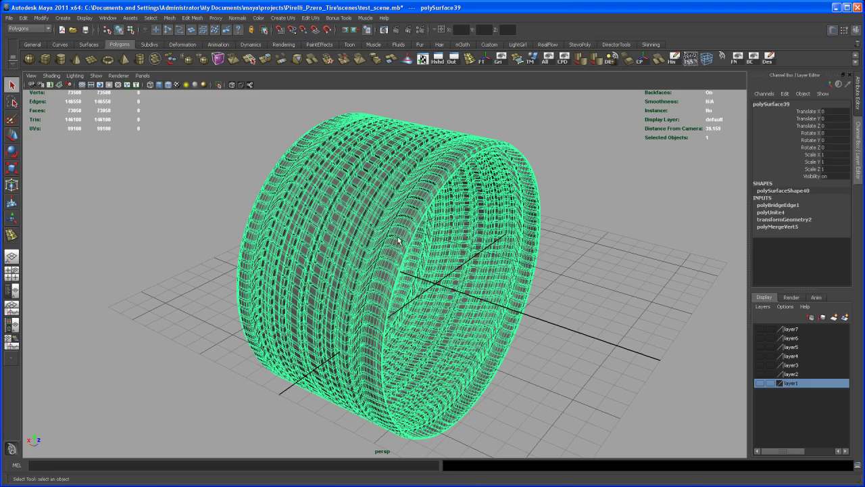
left_click_drag(444, 236, 455, 181, "alt")
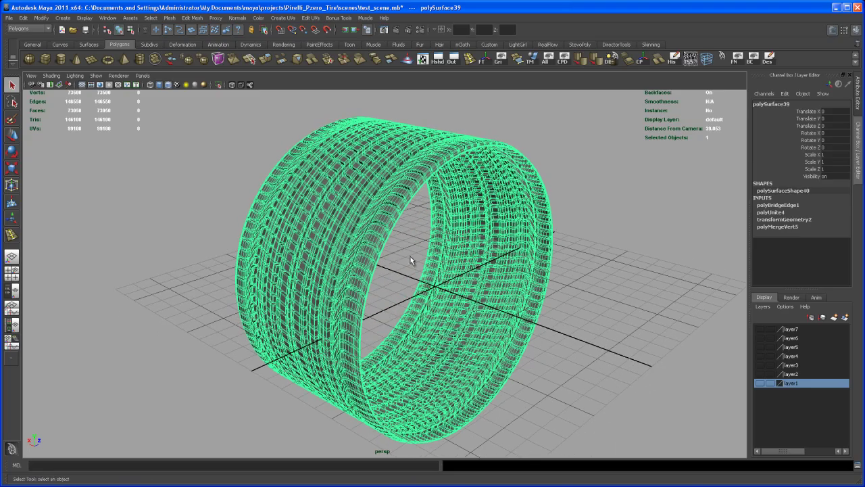
mouse_move(410, 260)
left_mouse_down("alt")
mouse_move(396, 251)
mouse_move(409, 251)
mouse_move(416, 267)
left_mouse_up("alt")
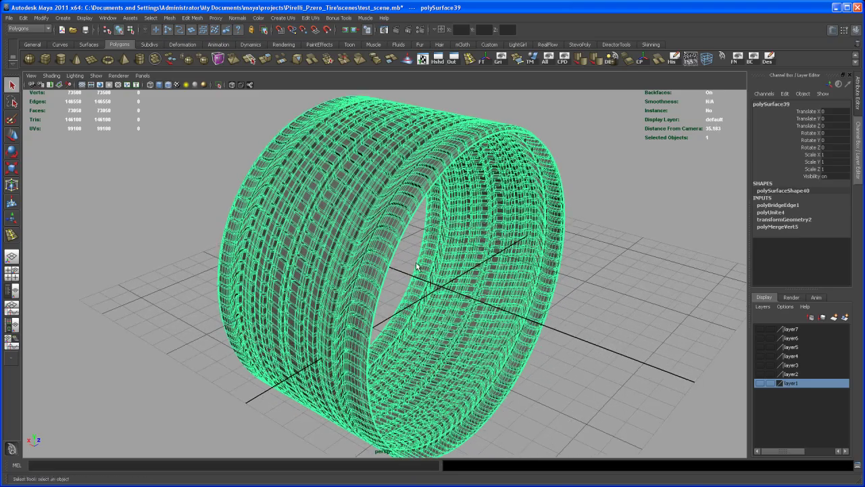
right_click_drag(417, 267, 397, 256, "alt")
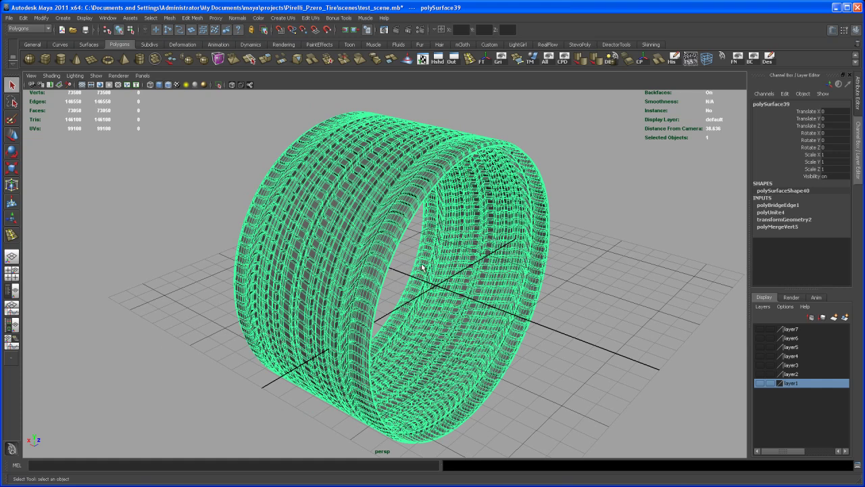